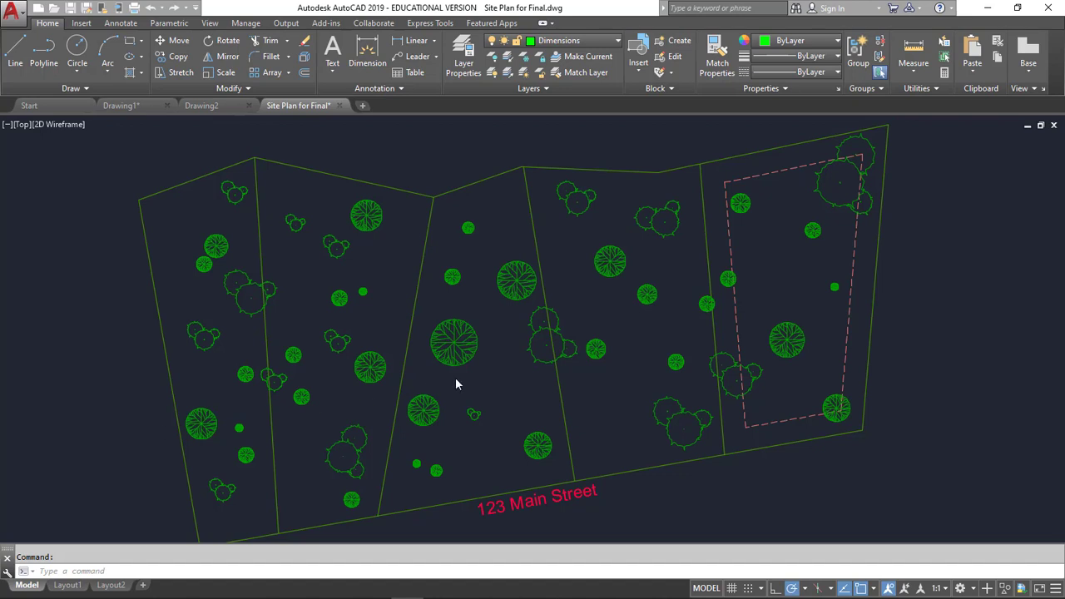
- Turn off the Trees, Text and Setback layers of the site plan, and turn Trees and Setback back on
type("-layer")
key("Return")
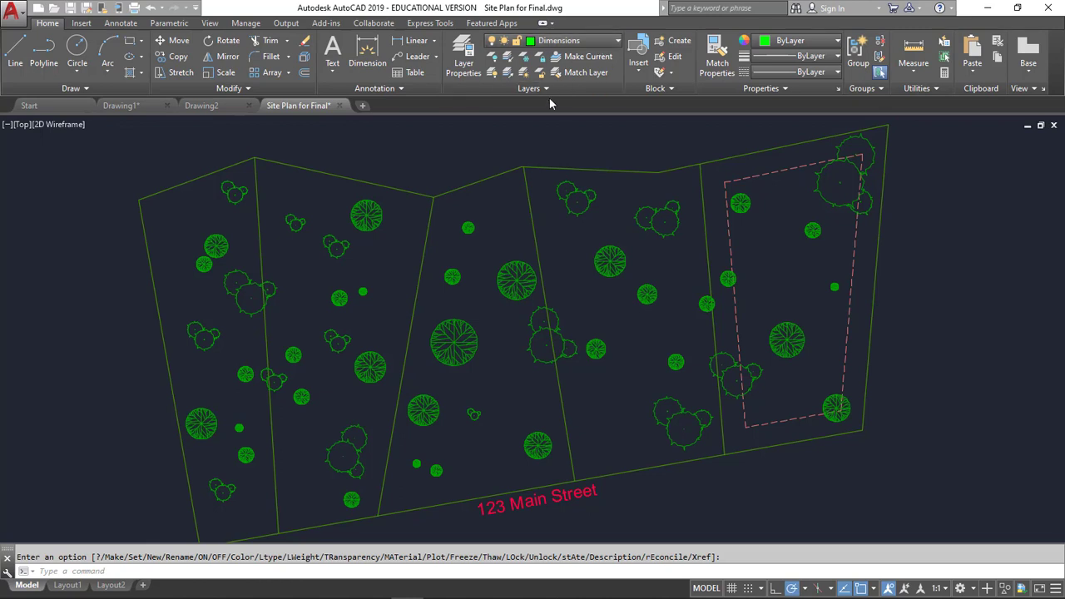
left_click(599, 42)
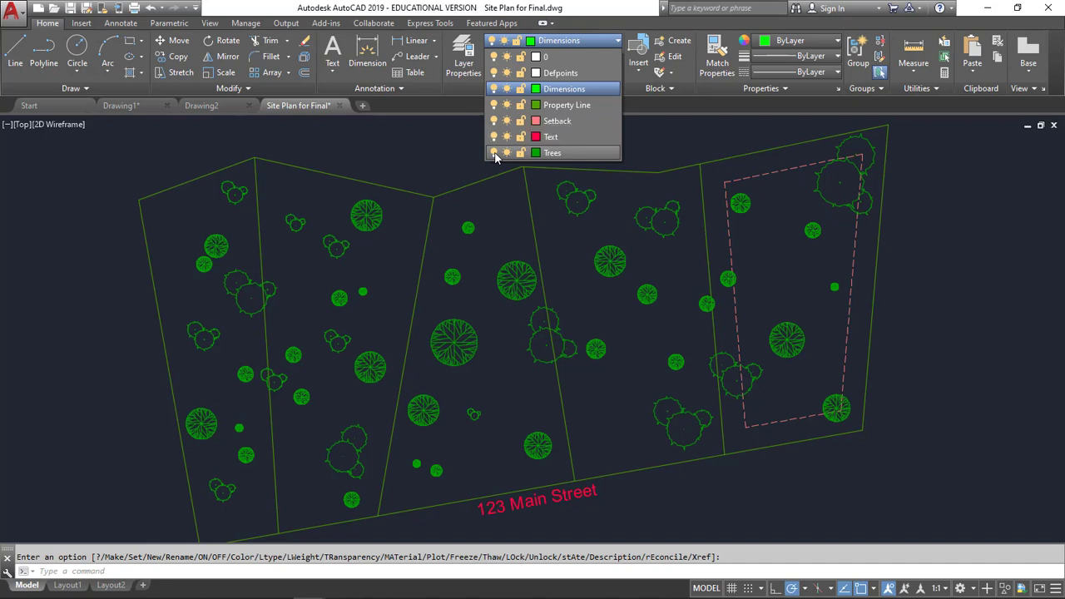
left_click(494, 153)
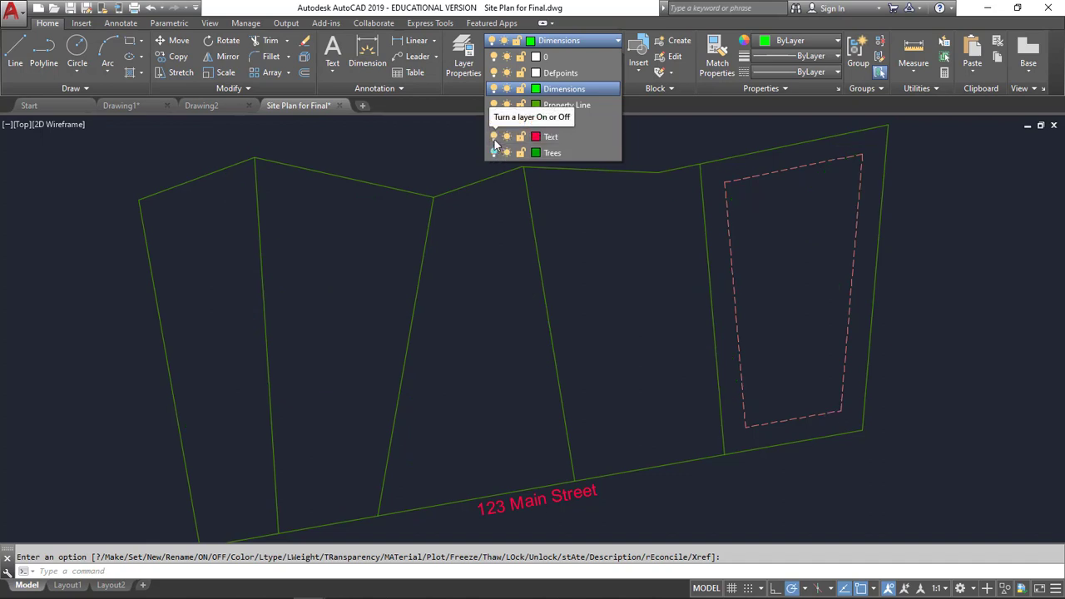
left_click(494, 137)
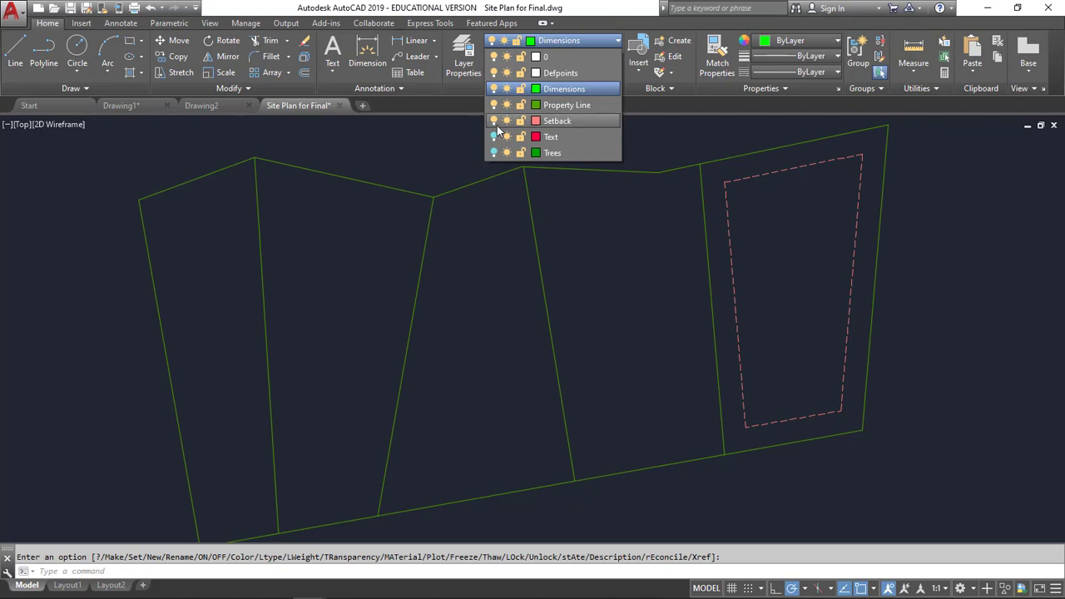
left_click(494, 122)
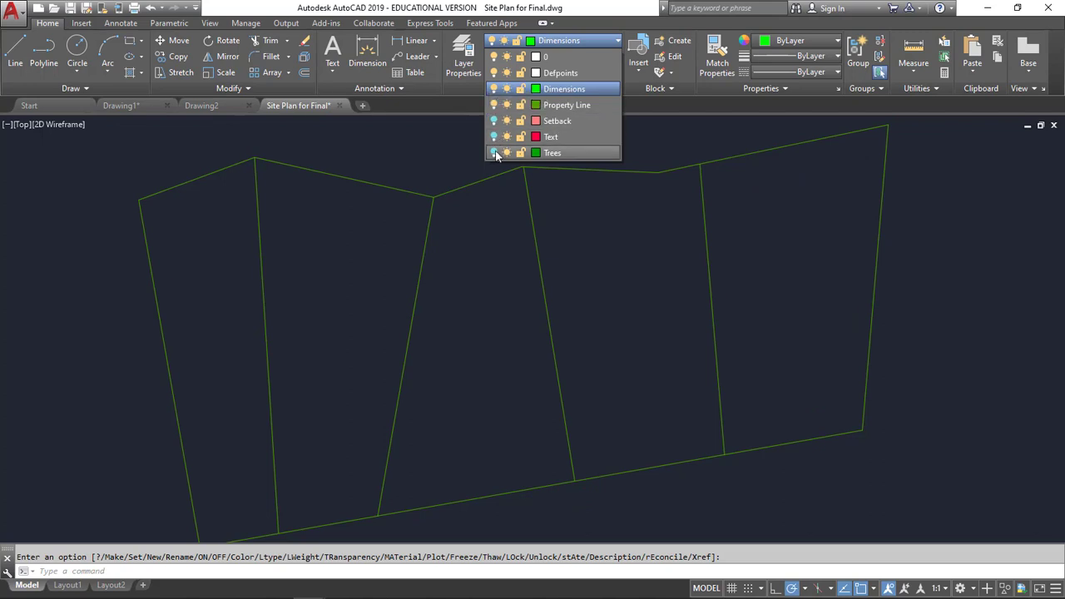
left_click(494, 153)
left_click(494, 121)
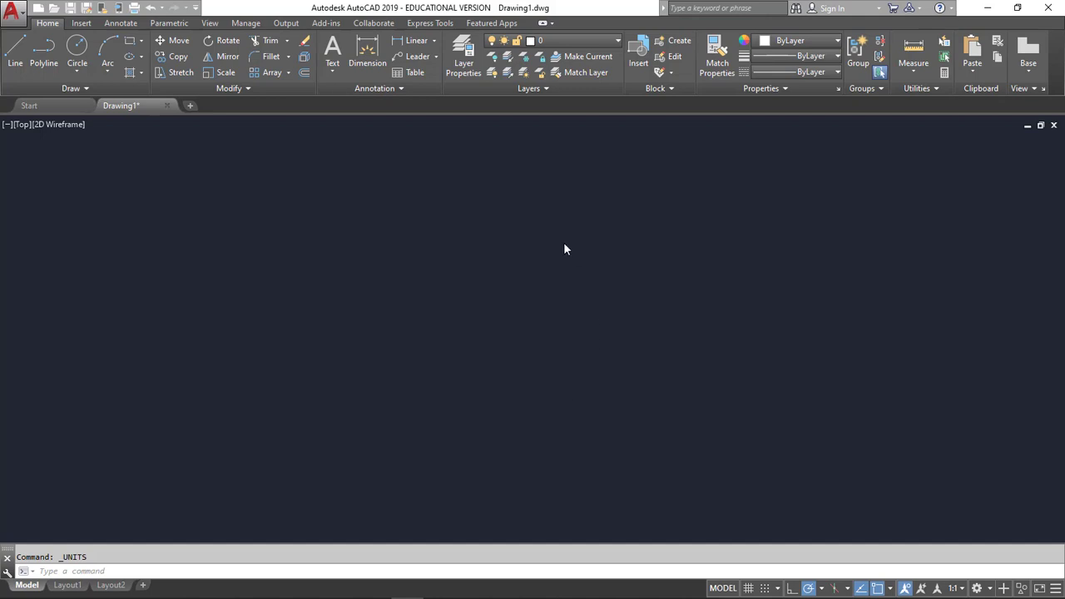
- Open the Layer Properties Manager in Drawing1, reposition it over the drawing area, and adjust its column widths and overall width
left_click(468, 67)
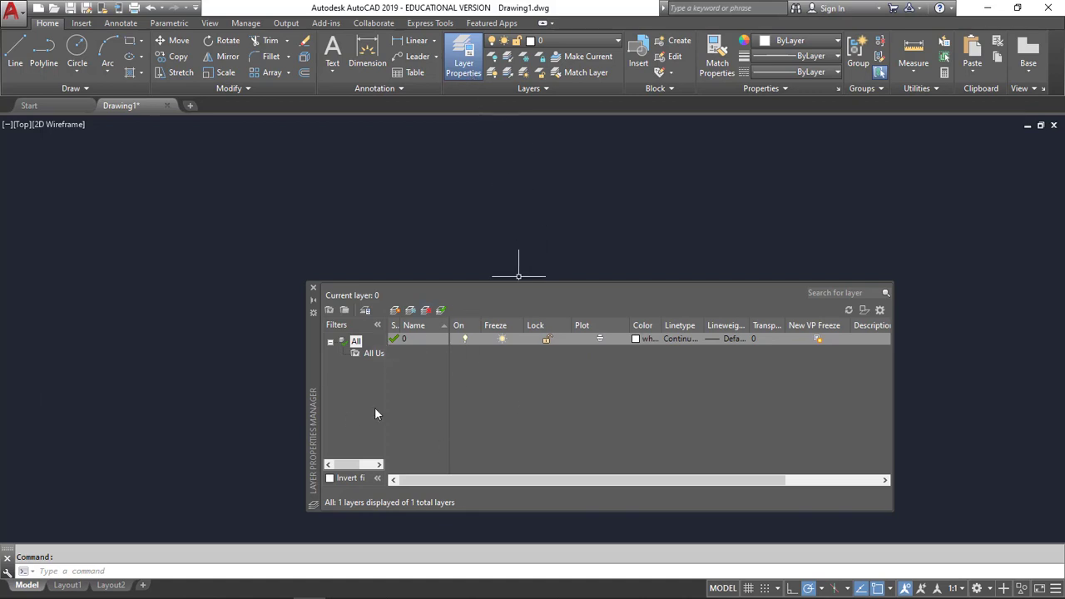
left_click_drag(314, 379, 256, 289)
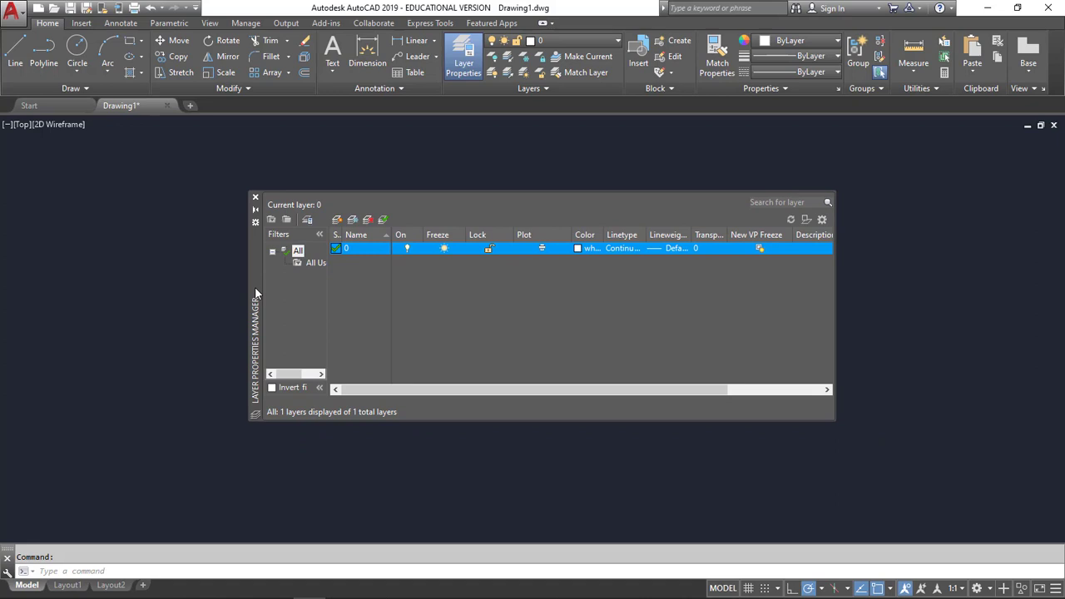
left_click_drag(417, 235, 504, 235)
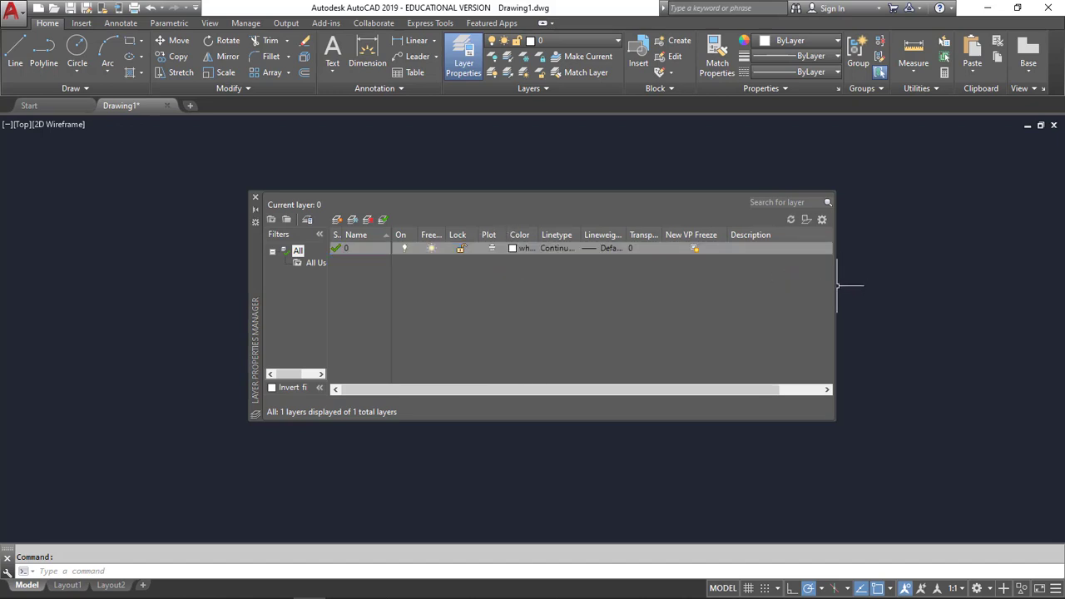
left_click_drag(835, 290, 799, 286)
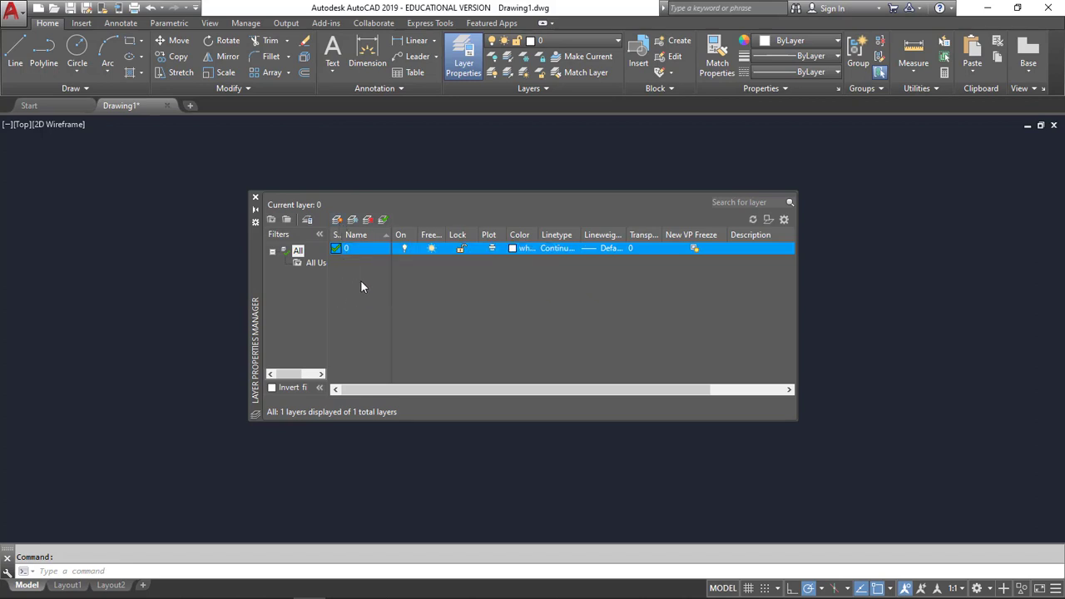
- Create a new layer named A-WALL and widen the Freeze column of the layer list
right_click(360, 287)
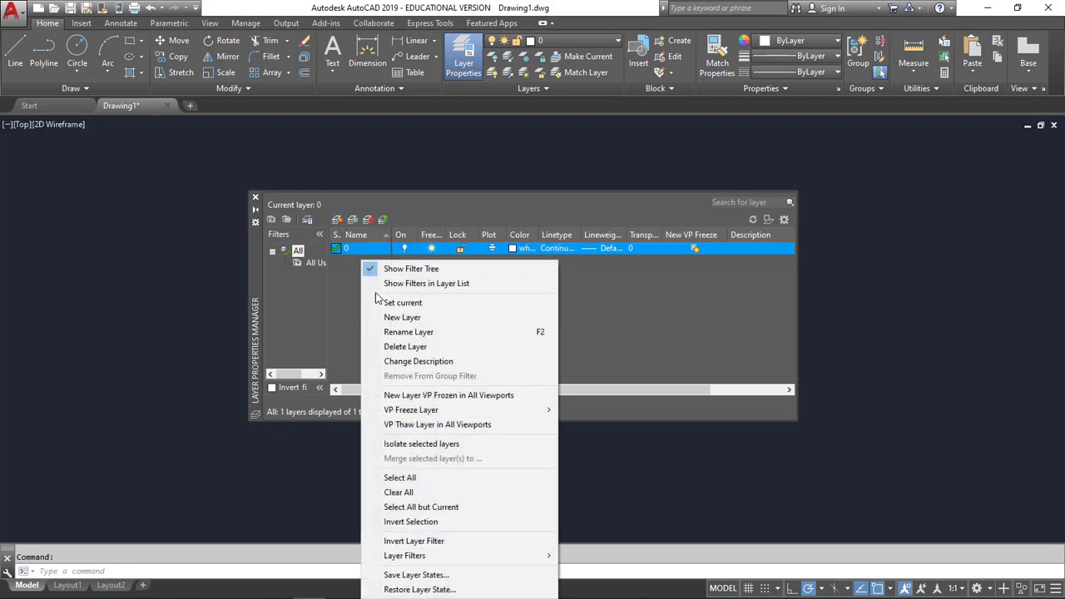
left_click(390, 318)
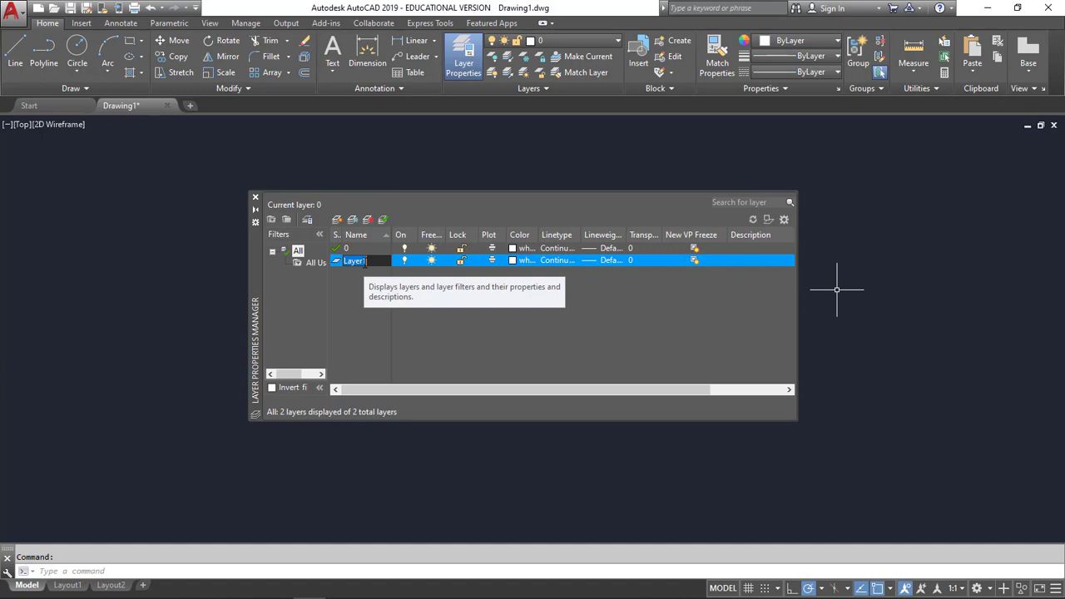
type("A-WALL")
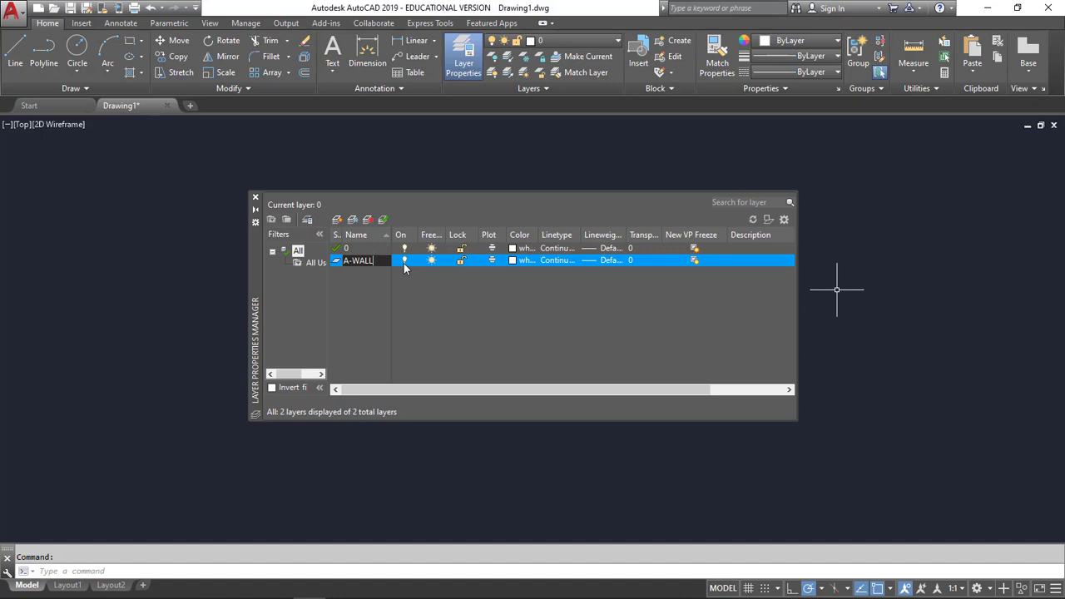
left_click(403, 263)
left_click_drag(445, 234, 456, 235)
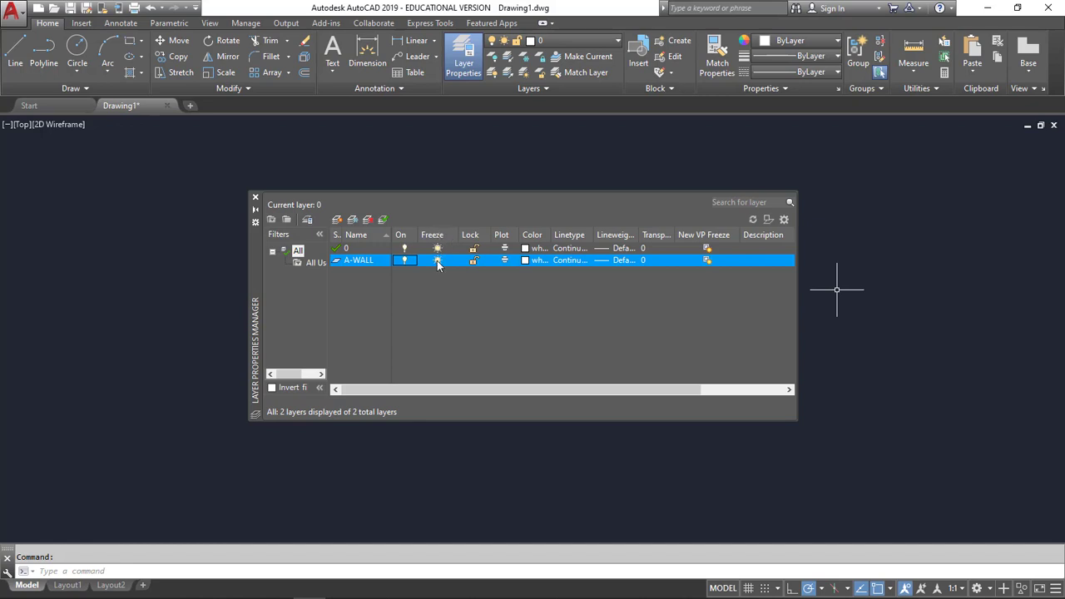
- Try out the freeze, lock and plot toggles of the A-WALL layer and restore its original settings
left_click(438, 262)
left_click(437, 260)
left_click(473, 261)
left_click(505, 263)
- Open the color selection for the A-WALL layer and examine the true color and color book options before returning to the index colors
left_click_drag(550, 234, 568, 234)
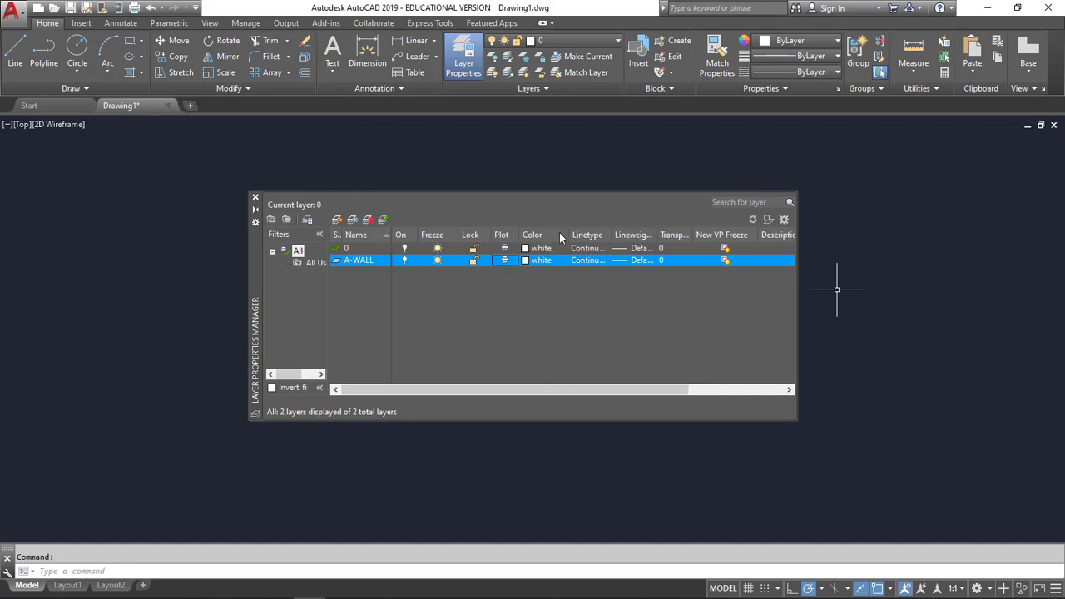
left_click(526, 260)
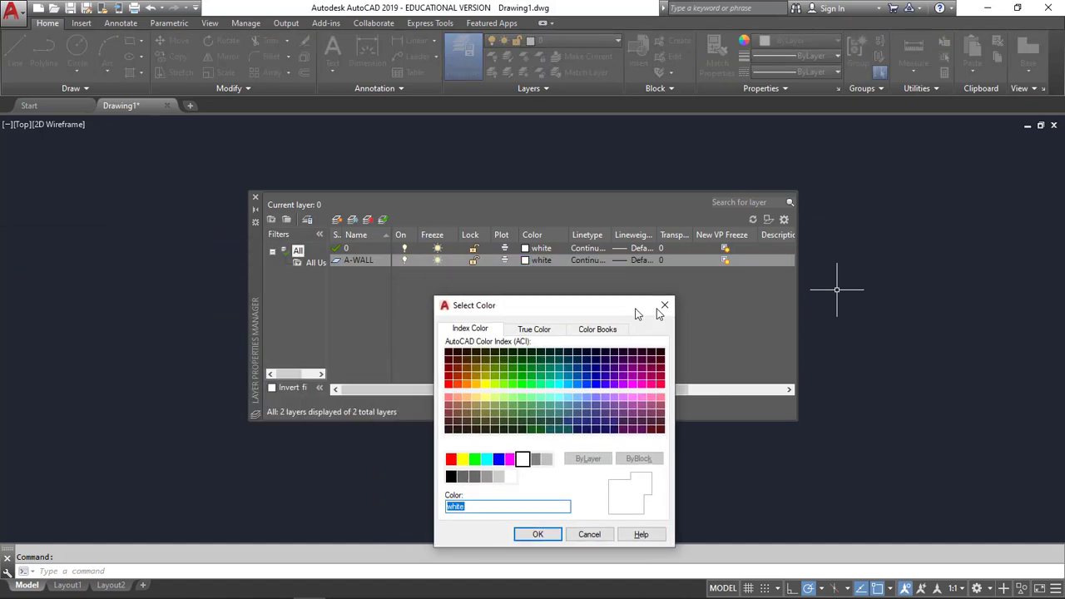
left_click_drag(636, 306, 613, 214)
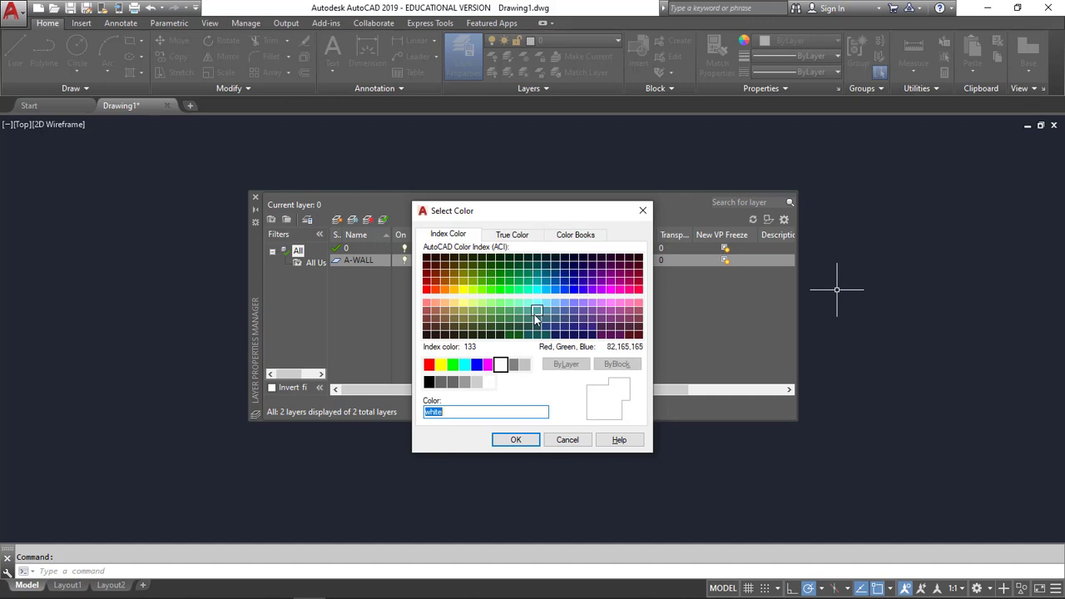
left_click(512, 235)
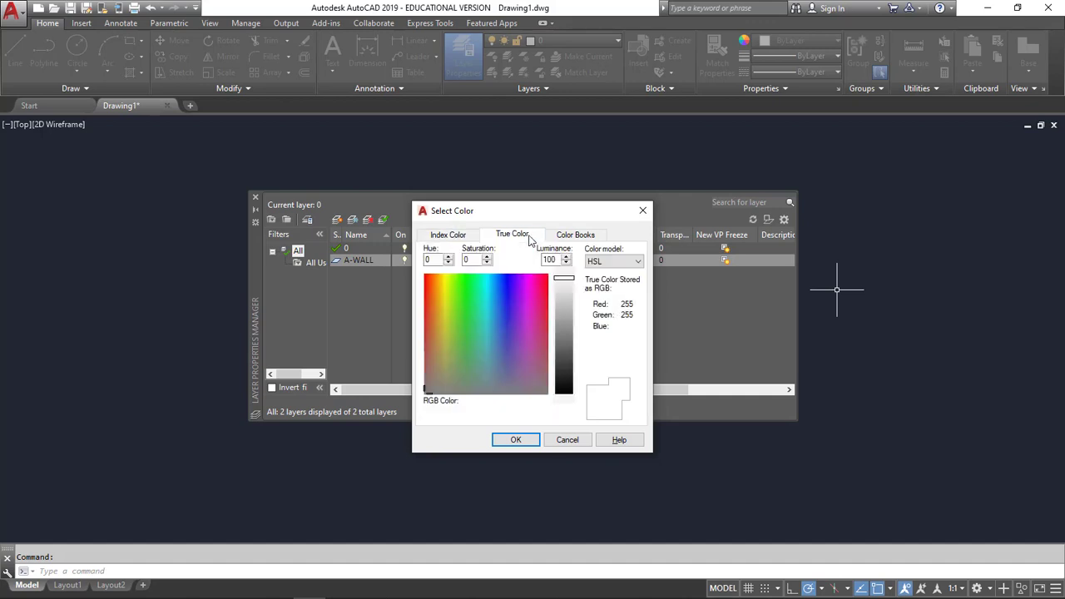
mouse_move(563, 283)
left_mouse_down()
mouse_move(563, 331)
mouse_move(564, 280)
left_mouse_up()
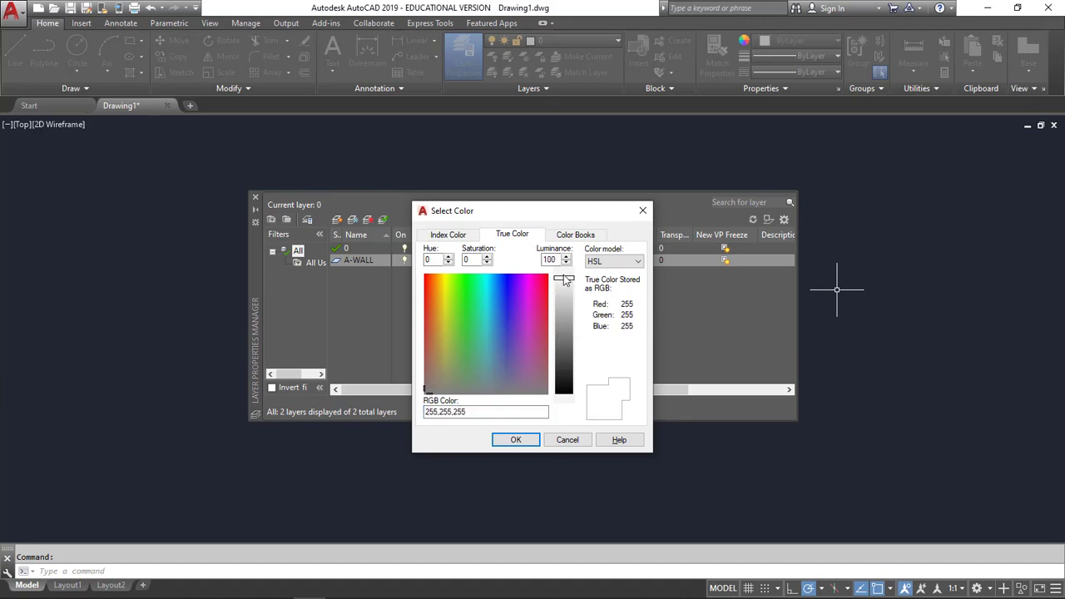
left_click(575, 234)
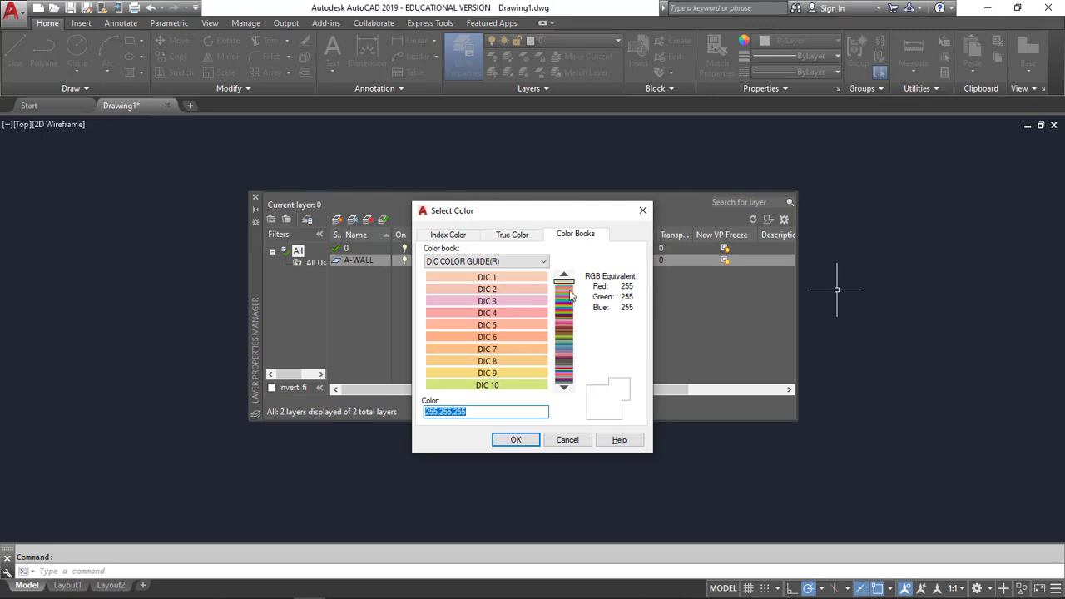
mouse_move(564, 282)
left_mouse_down()
mouse_move(564, 339)
mouse_move(564, 283)
left_mouse_up()
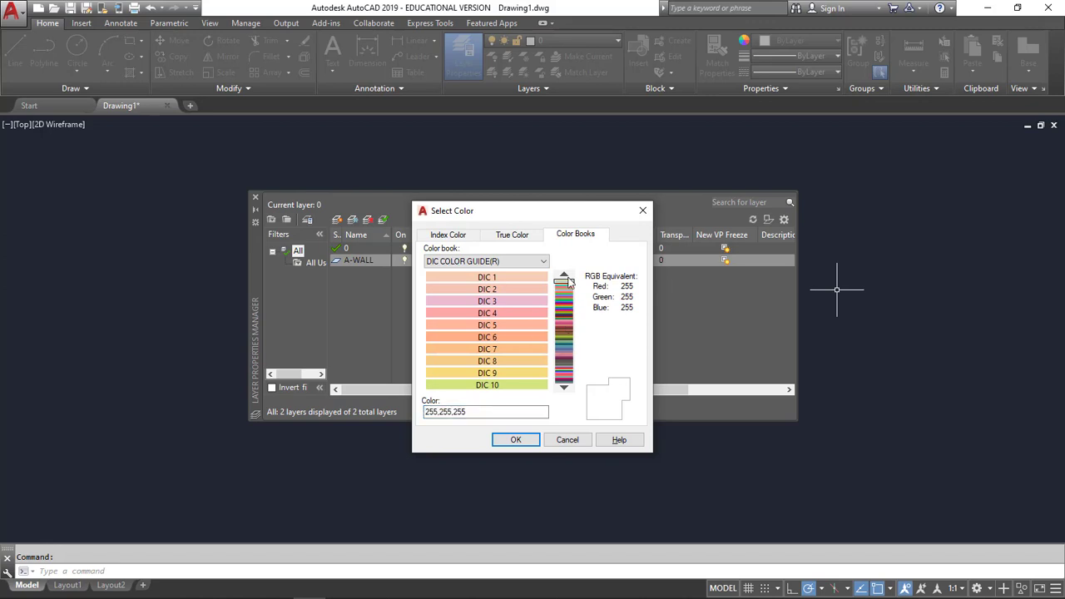
left_click(449, 237)
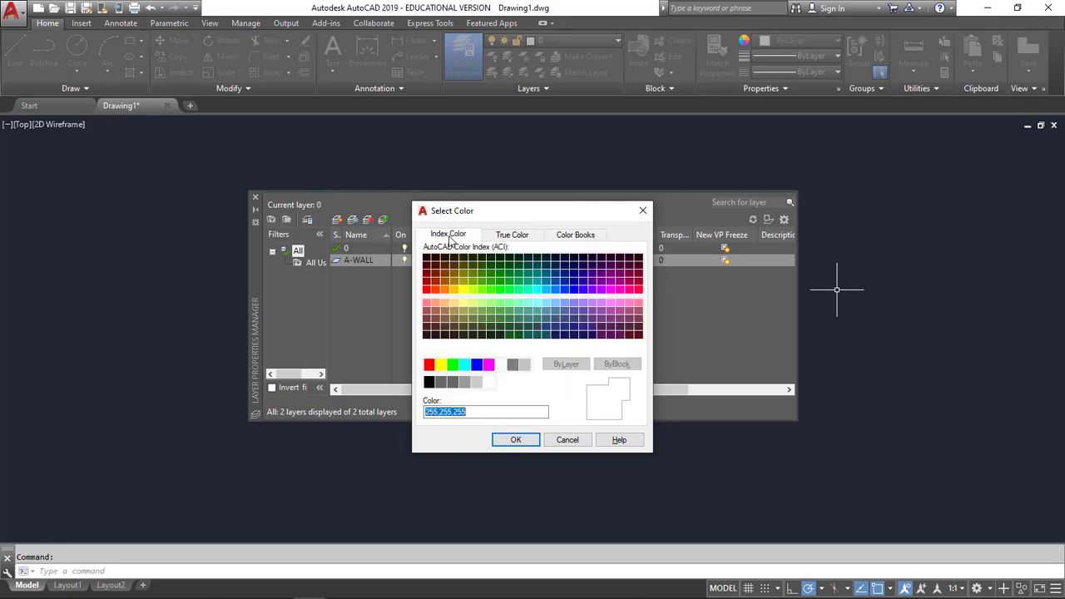
- Set the A-WALL layer's color to red, index color 1
left_click(429, 367)
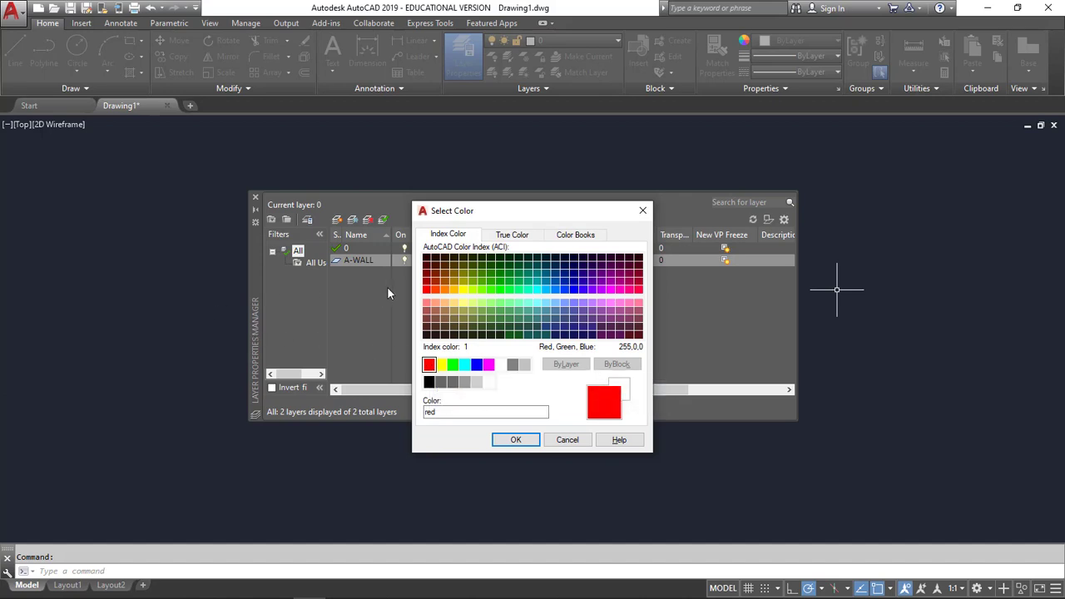
left_click(446, 266)
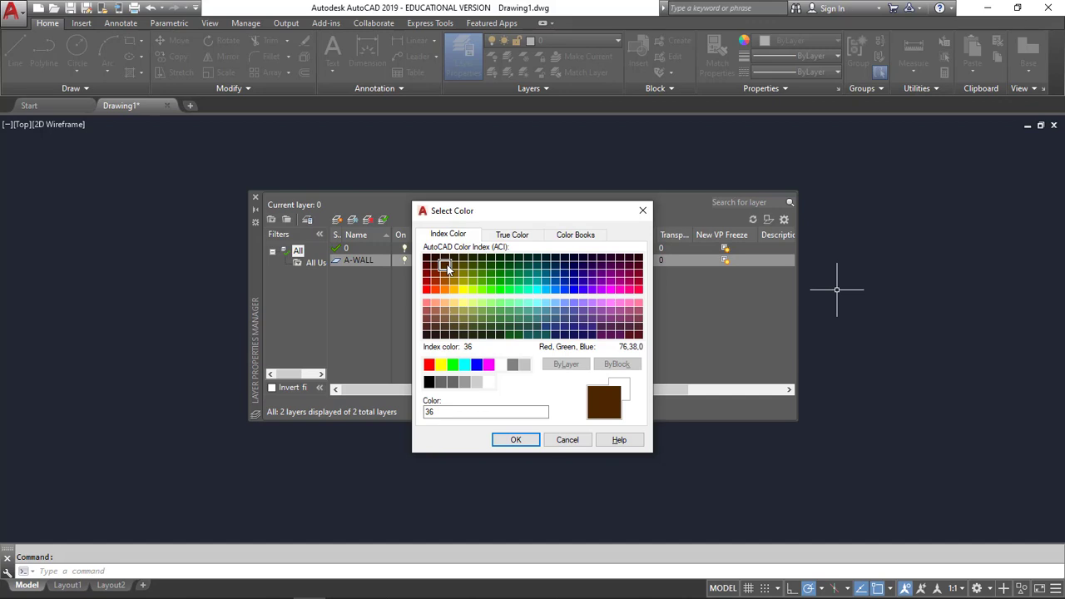
left_click(429, 364)
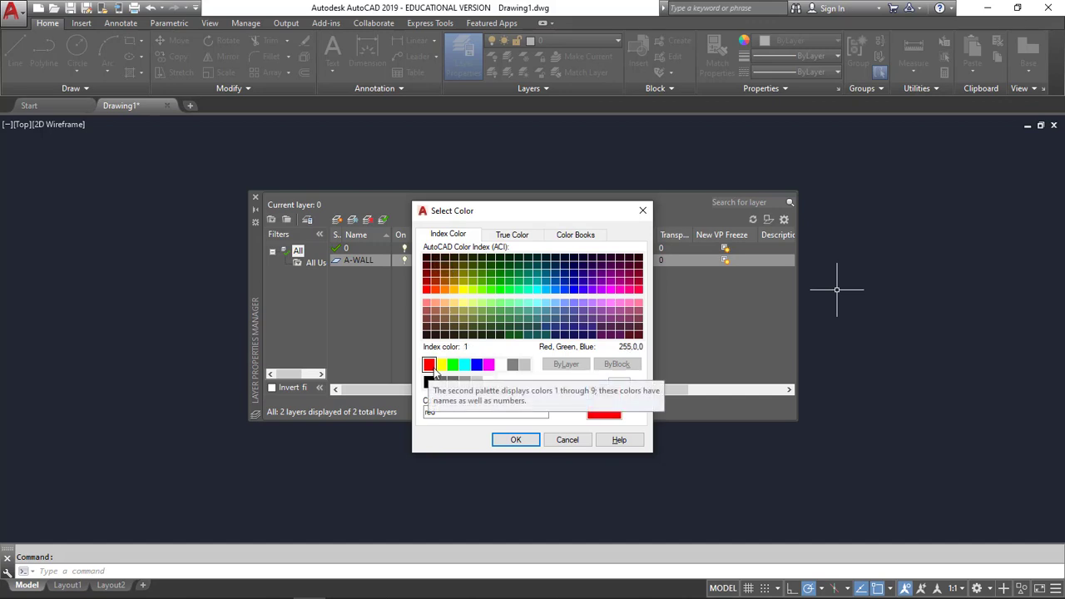
left_click(513, 440)
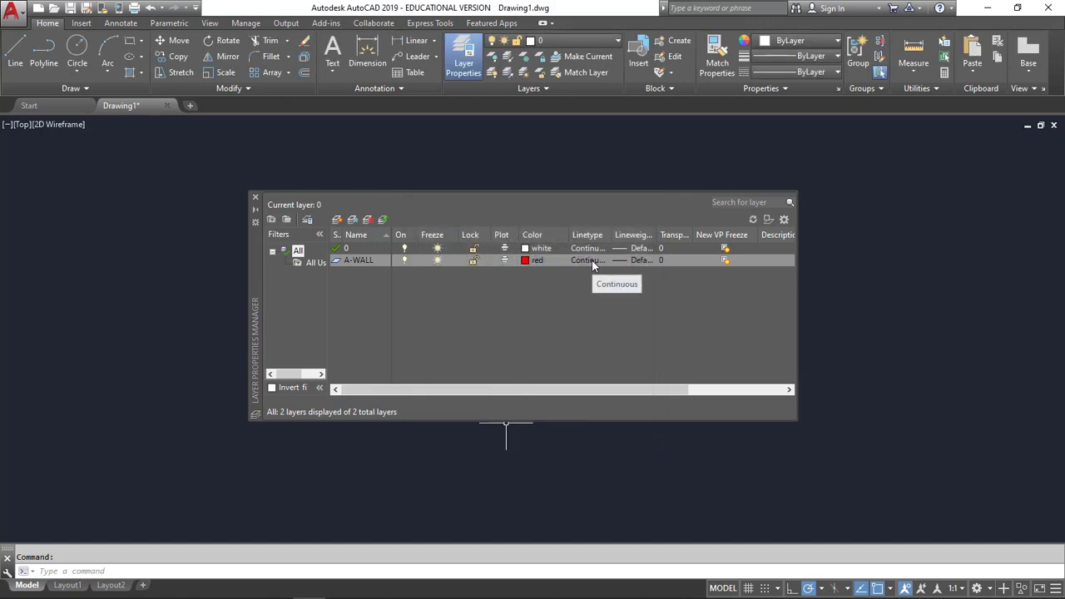
- Widen the Linetype column and load the DASHED linetype from acad.lin, keeping Continuous assigned to the A-WALL layer
left_click_drag(610, 234, 642, 234)
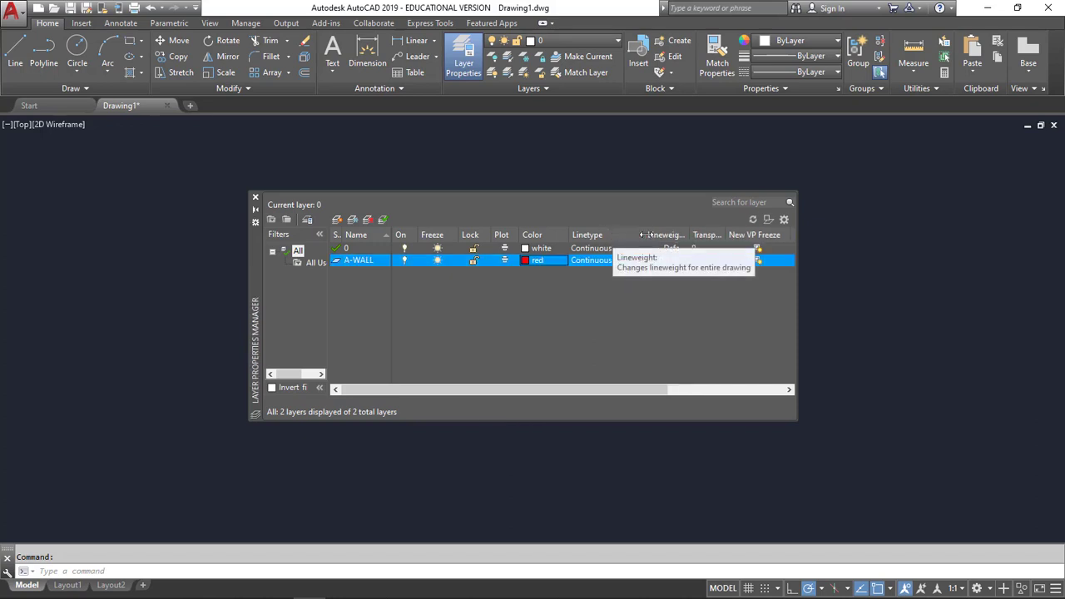
left_click(600, 260)
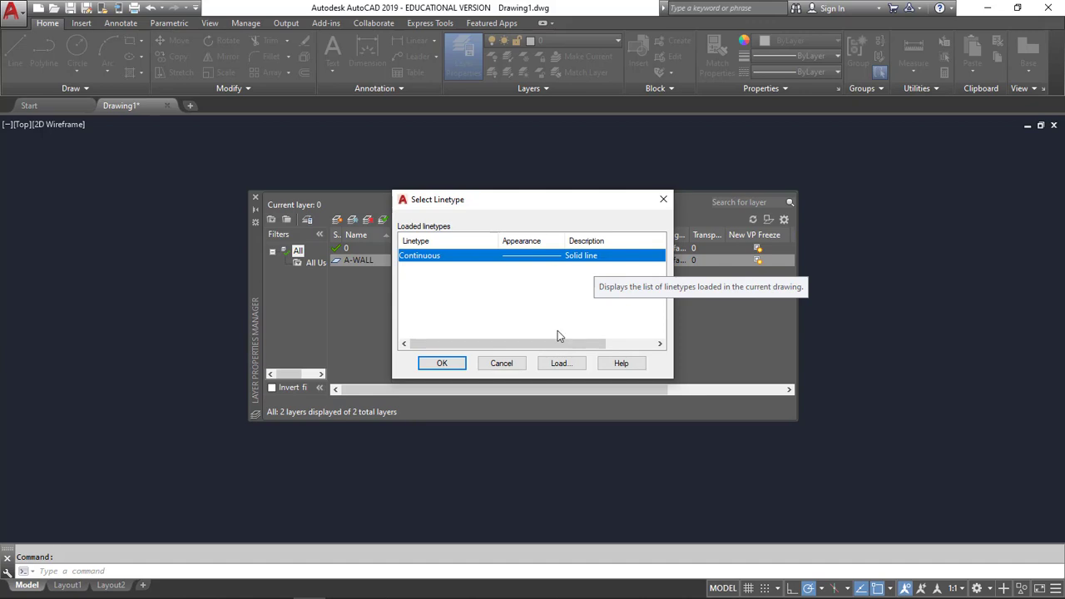
left_click(559, 363)
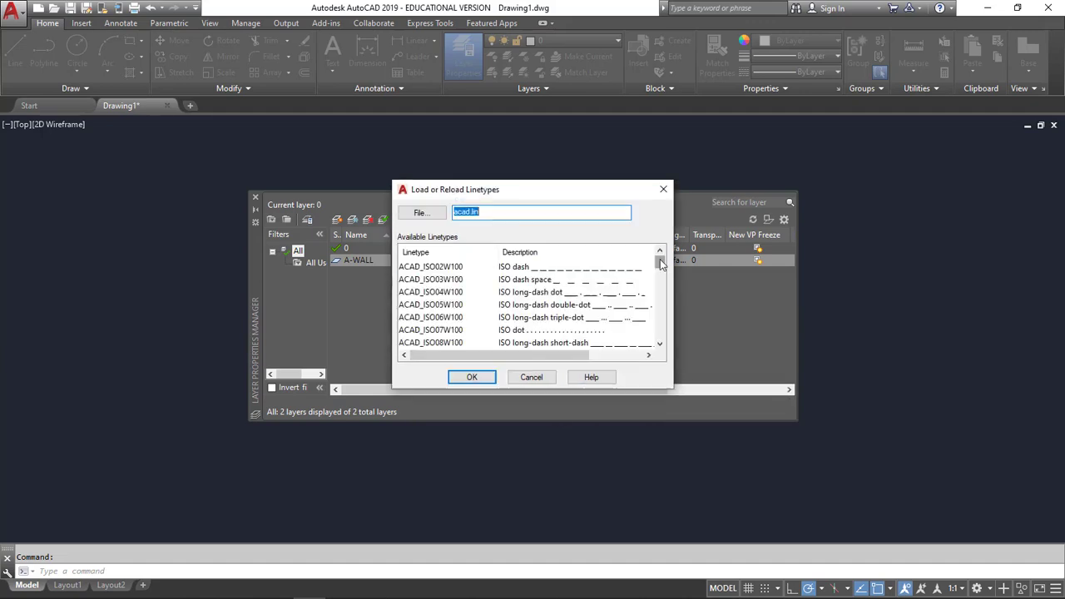
left_click_drag(661, 265, 660, 291)
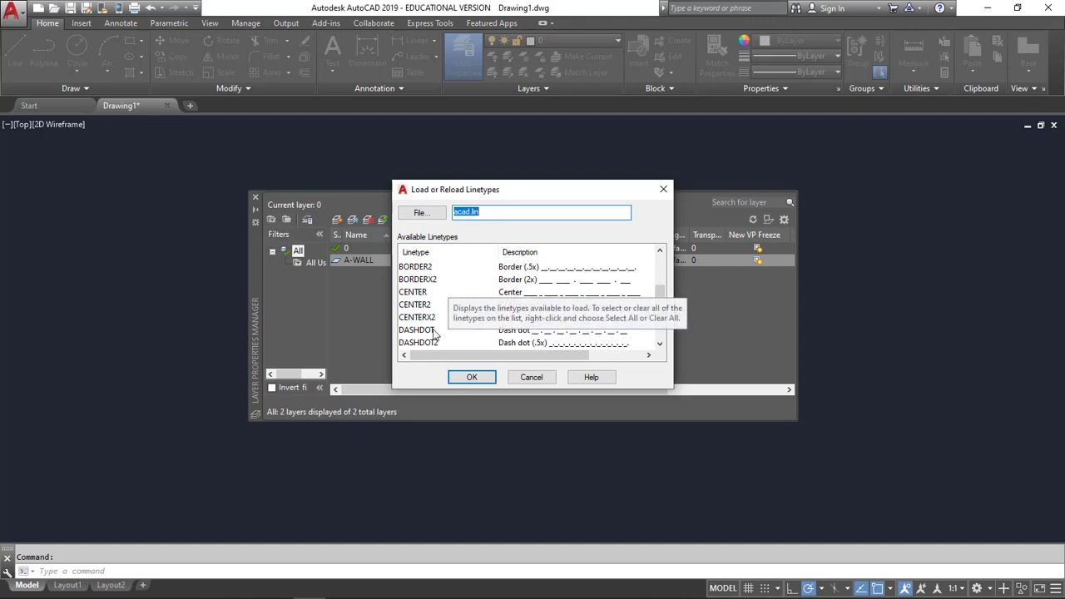
scroll(433, 335, "down", 1)
scroll(433, 334, "down", 1)
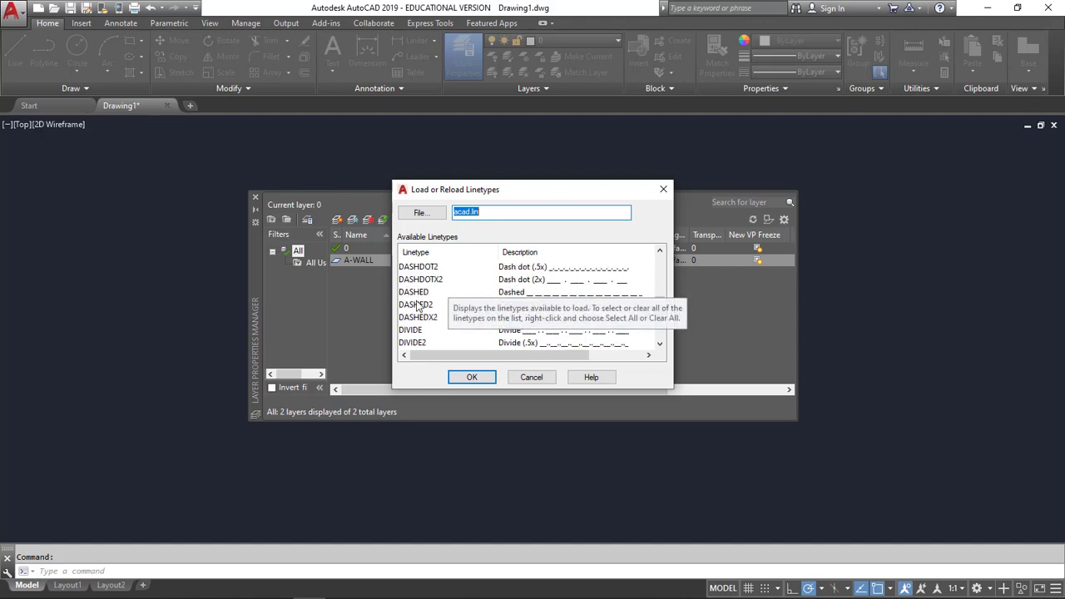
left_click(530, 294)
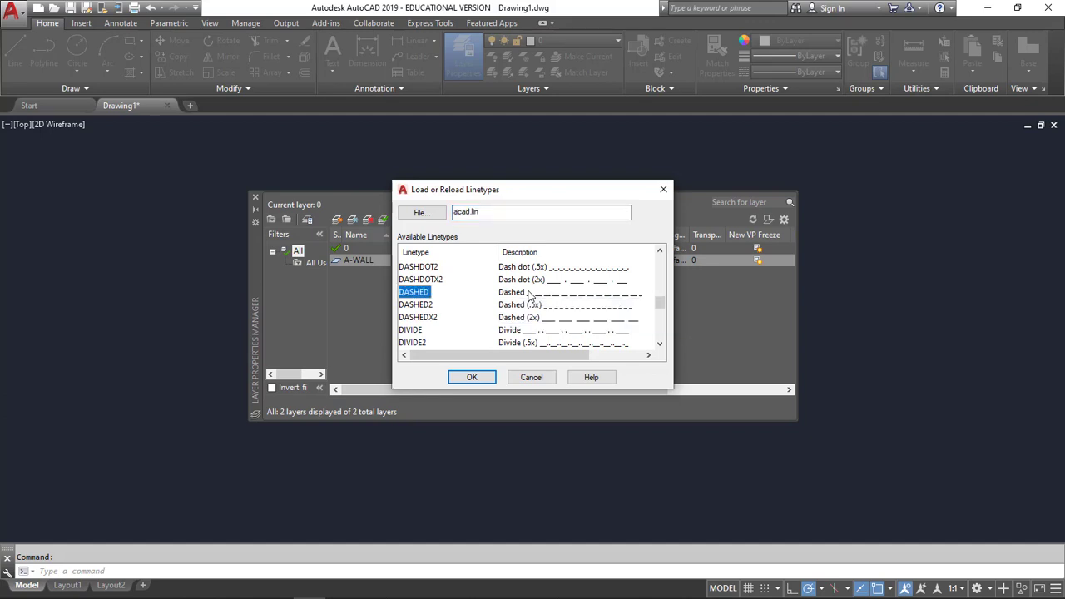
key("Return")
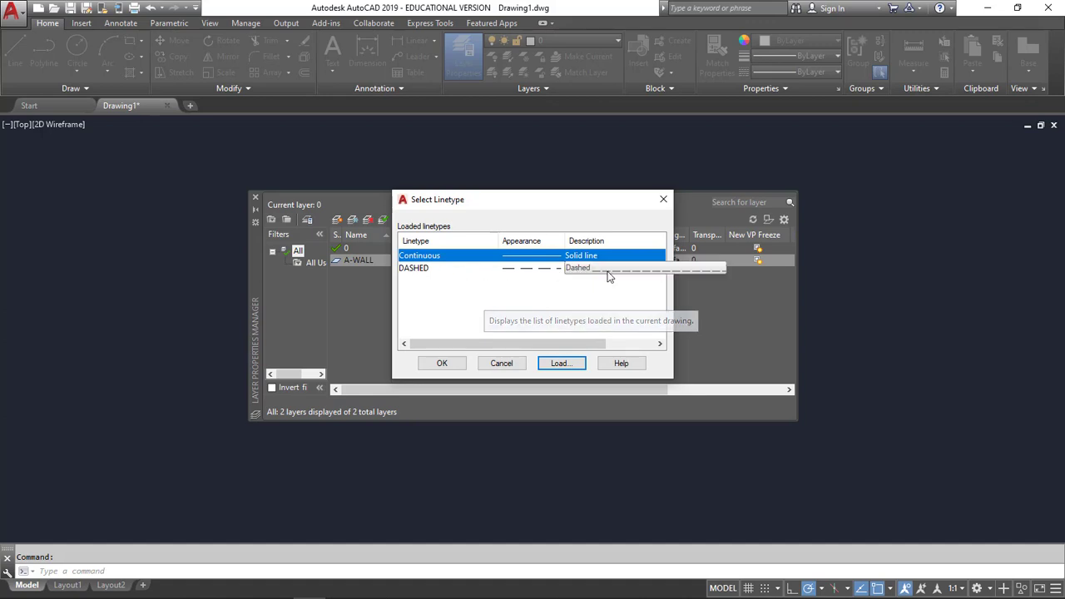
left_click(442, 363)
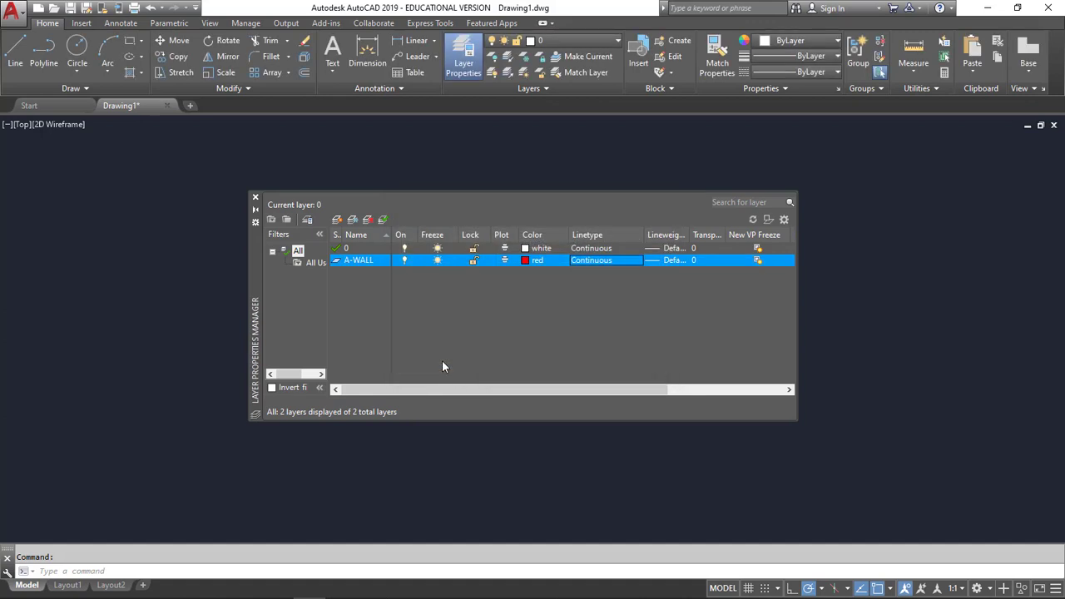
- Try the DASHED linetype on the A-WALL layer and set its linetype back to Continuous
left_click(590, 261)
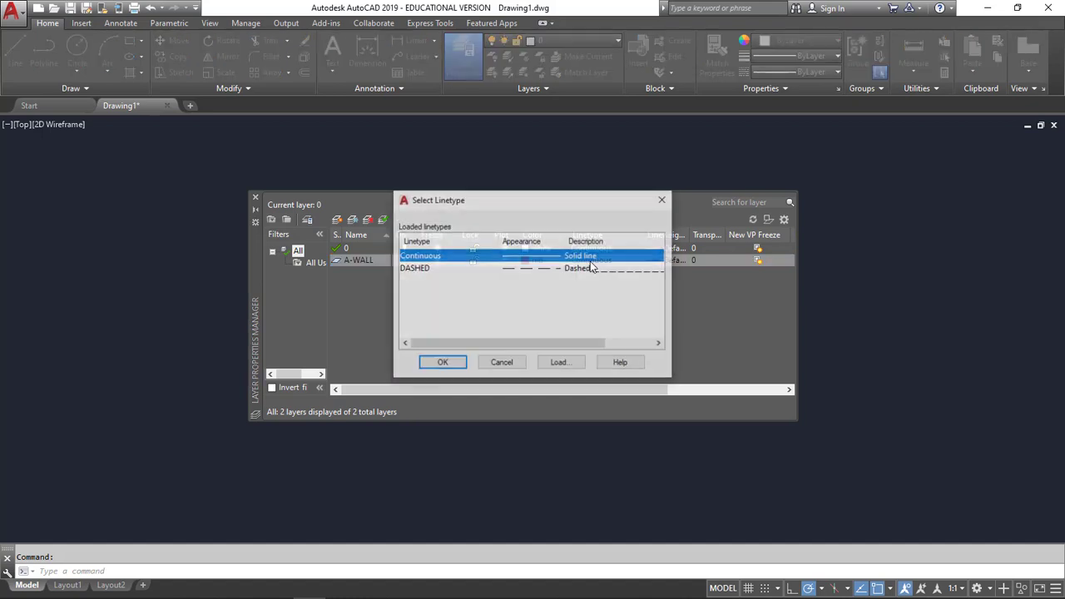
left_click(422, 270)
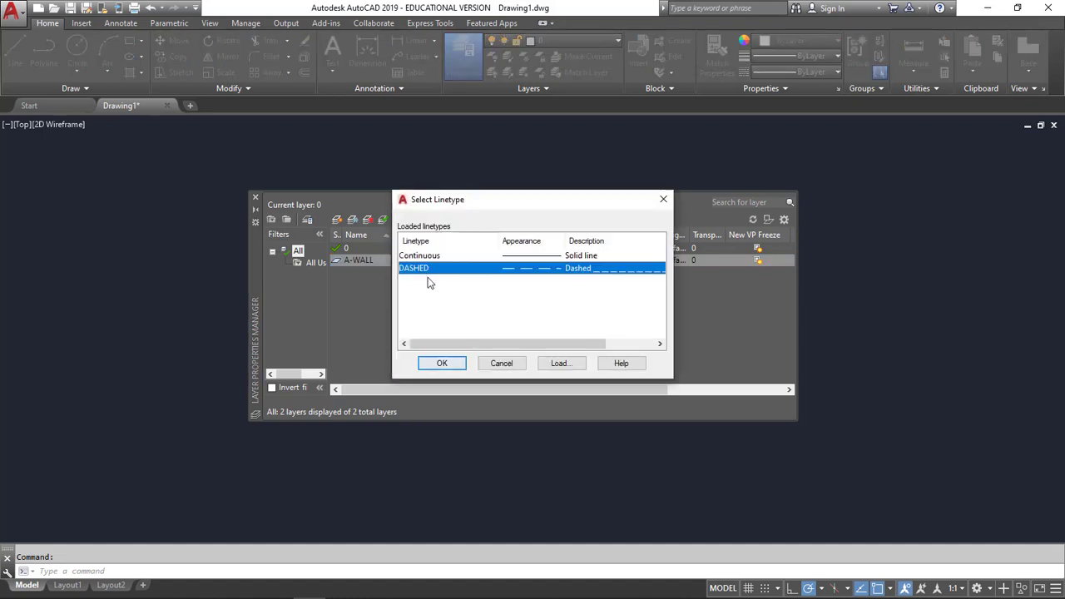
left_click(440, 363)
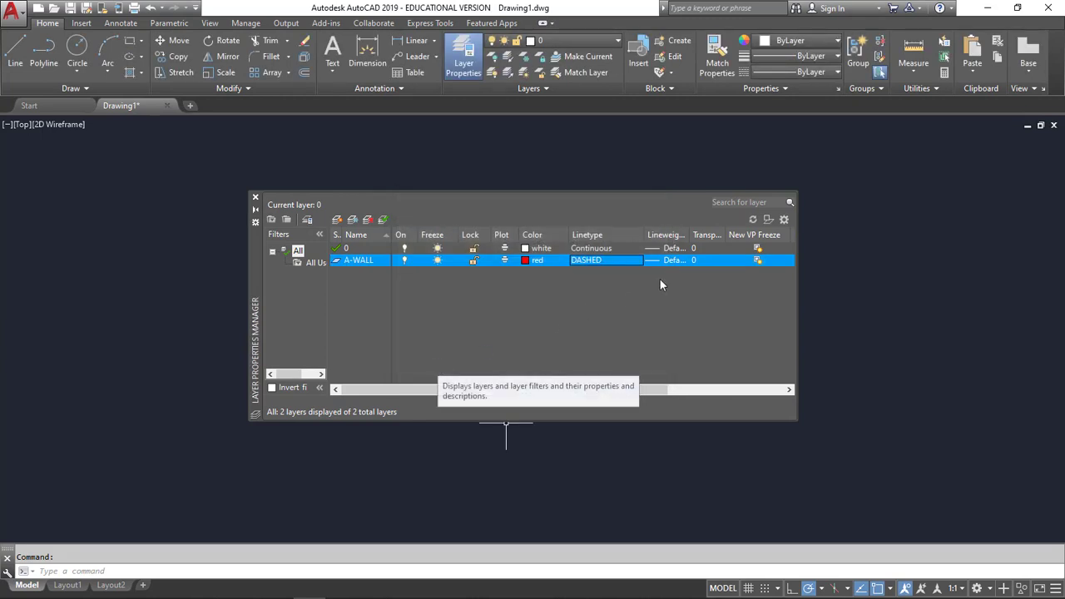
left_click(623, 261)
left_click(421, 255)
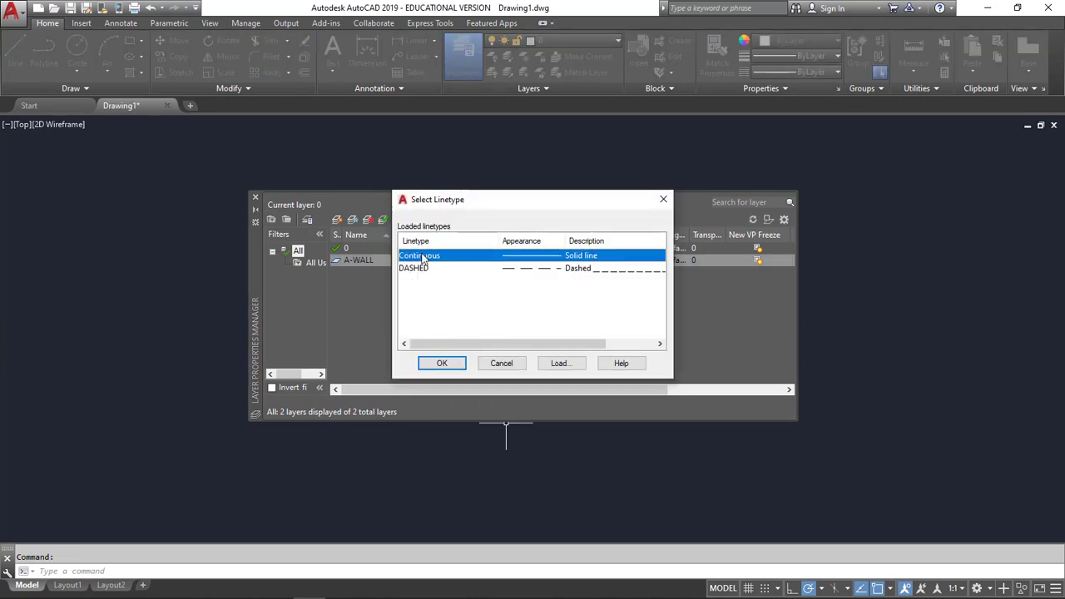
left_click(446, 365)
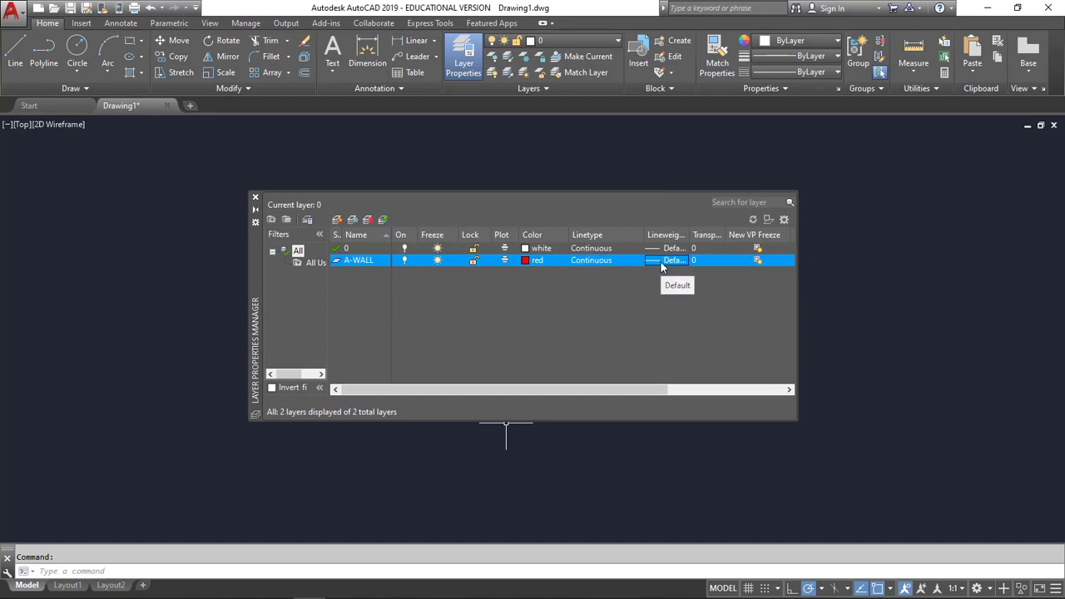
- Widen the Lineweight column and set the A-WALL layer's lineweight to 0.50 mm
left_click_drag(693, 235, 708, 235)
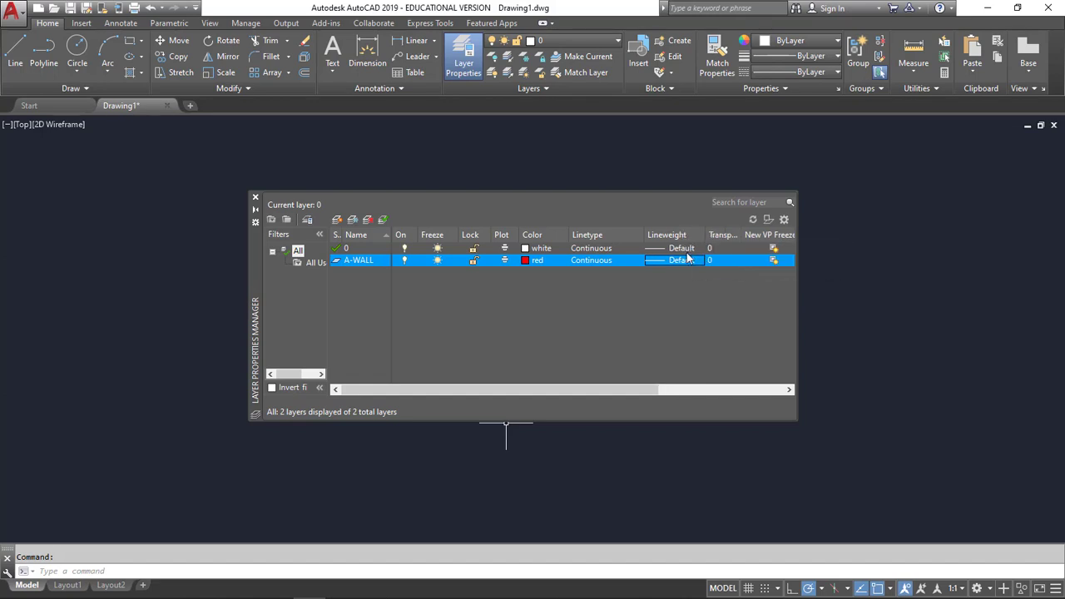
left_click(679, 261)
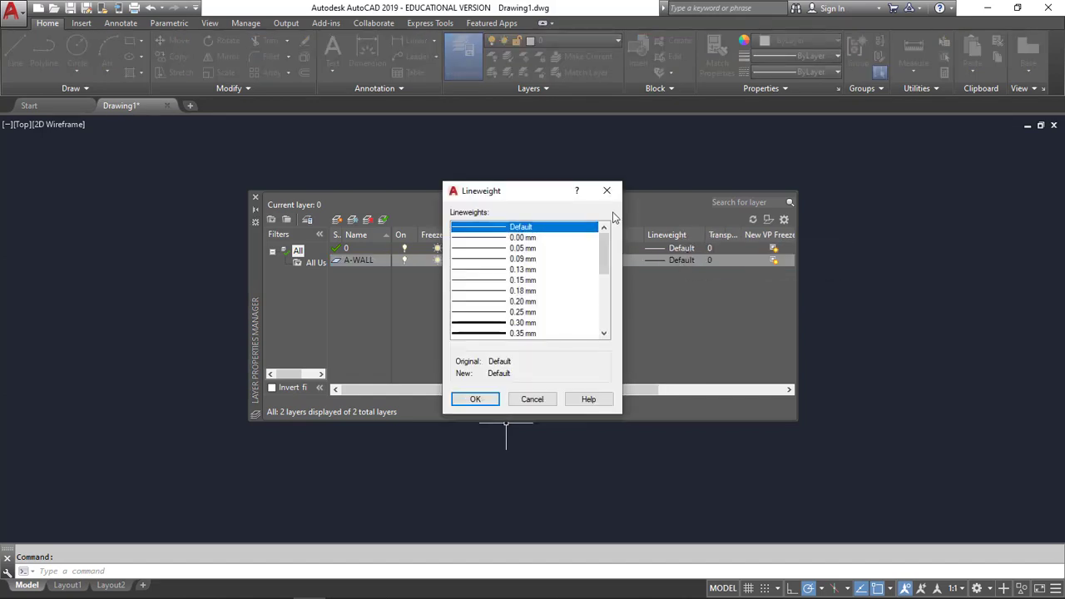
mouse_move(601, 252)
left_mouse_down()
mouse_move(608, 312)
mouse_move(605, 244)
left_mouse_up()
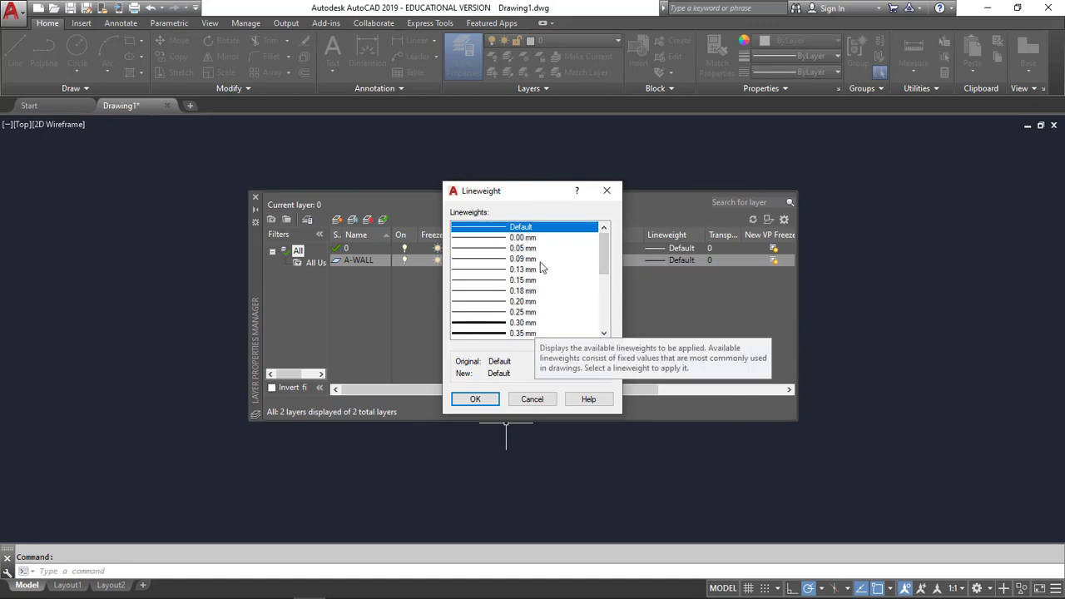
scroll(604, 269, "down", 1)
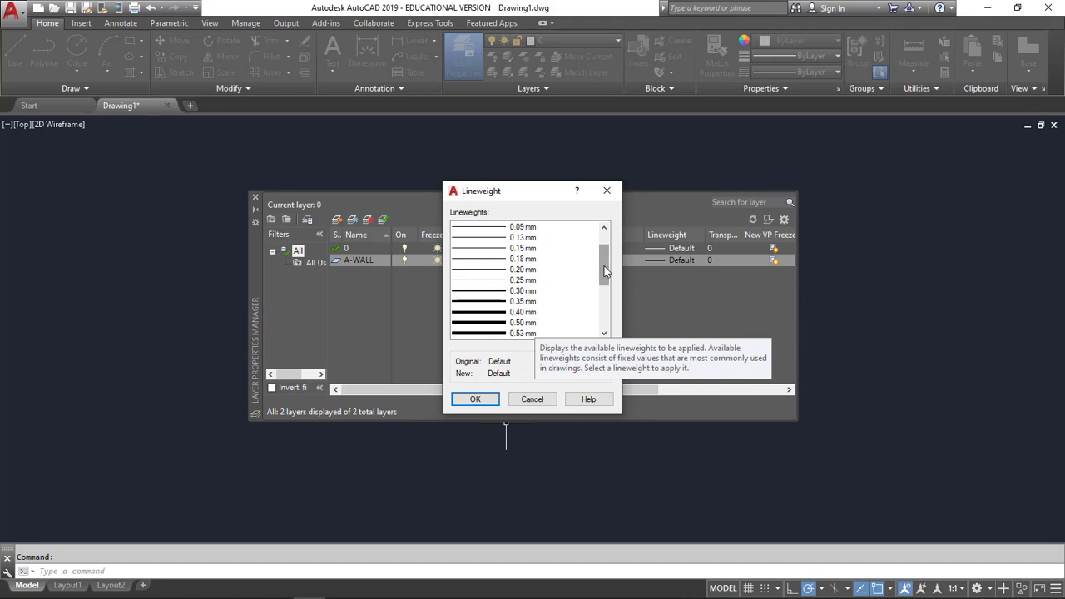
left_click_drag(605, 262, 607, 277)
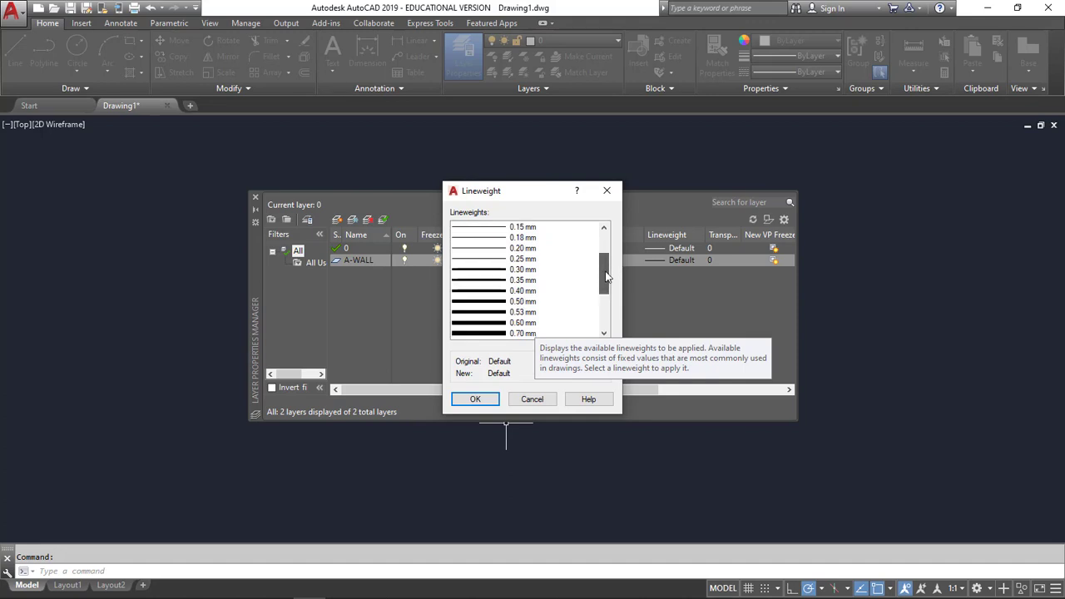
left_click(488, 301)
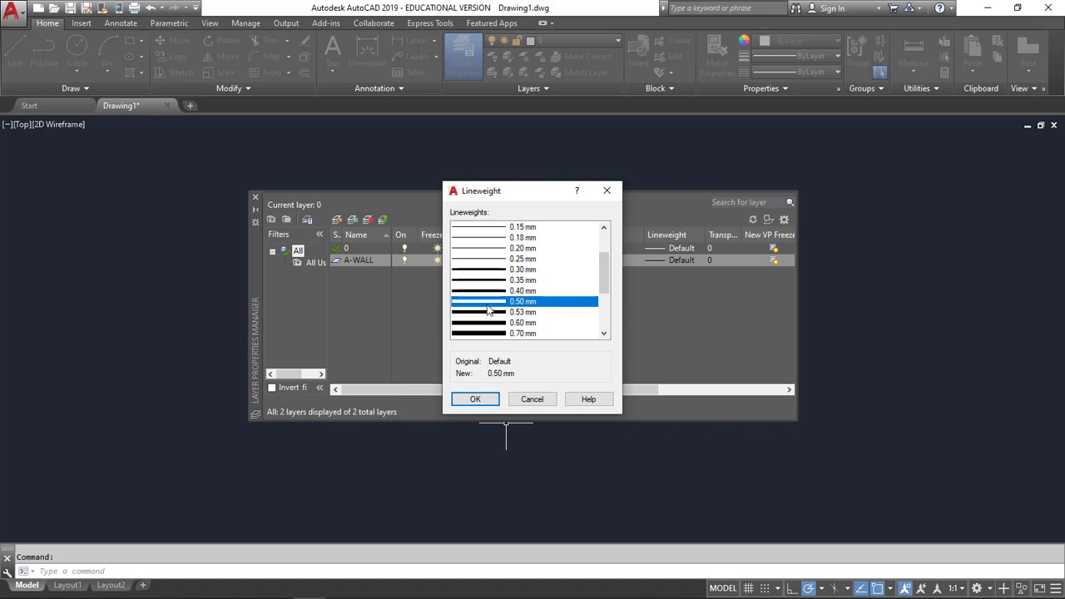
left_click(476, 399)
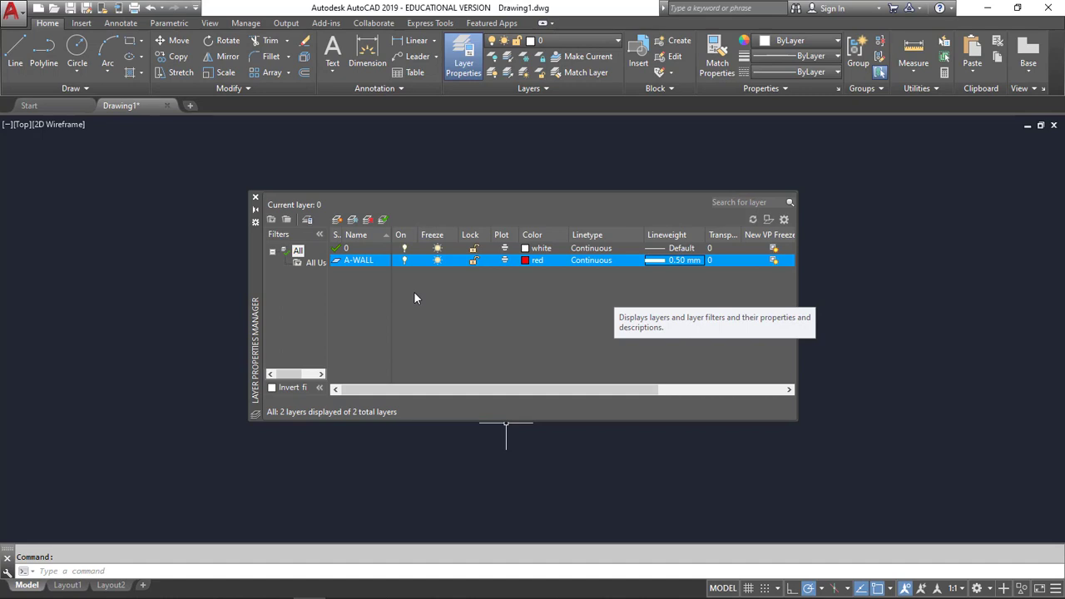
- Create a new layer named A-ANNO-DIMS
left_click(337, 219)
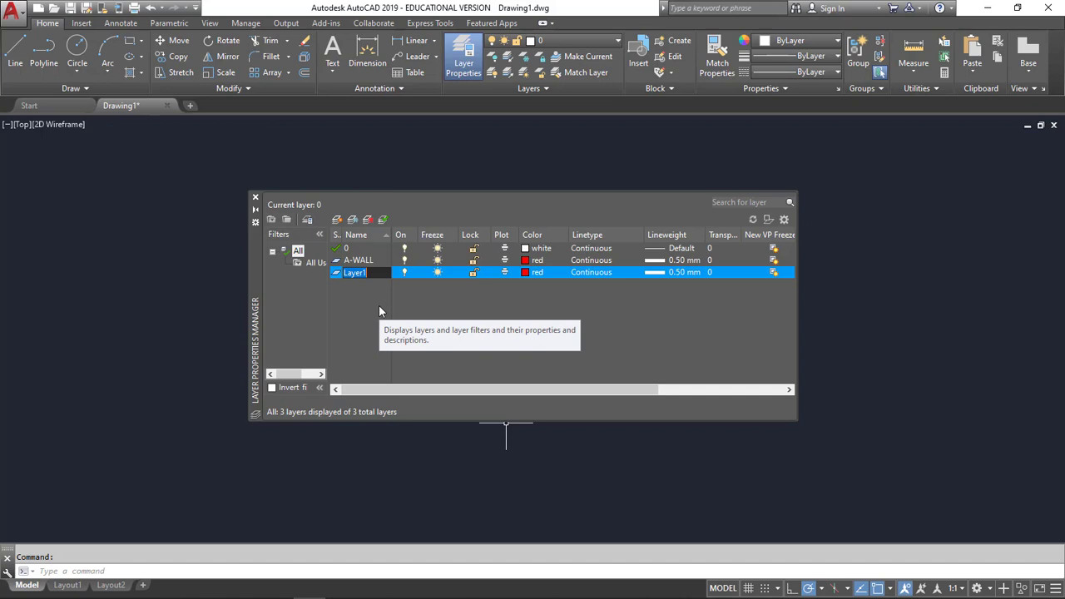
type("A")
type("-ANN")
type("O-")
type("DIMS")
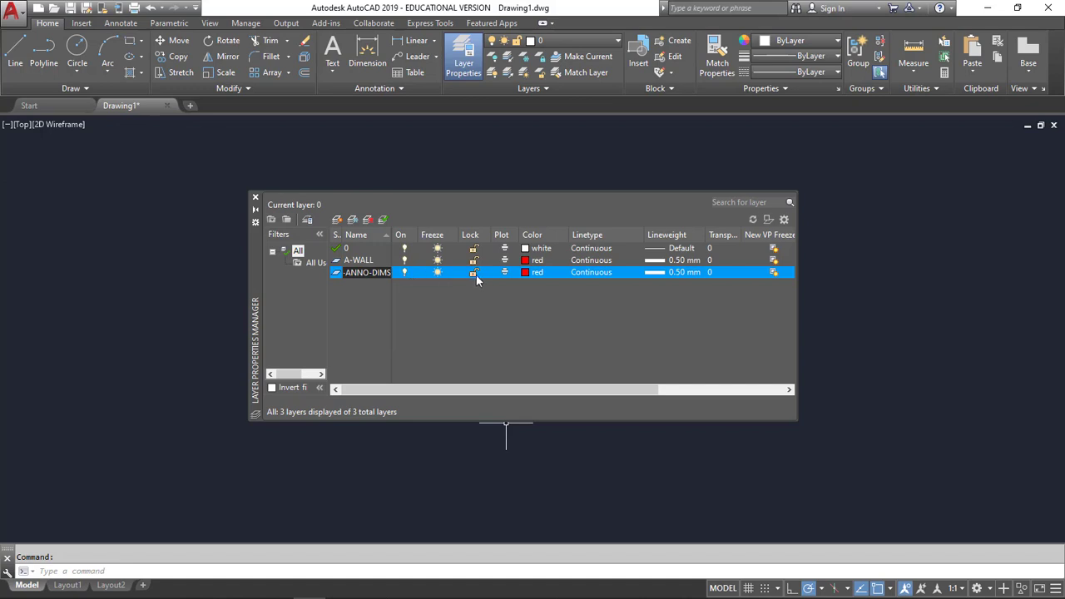
- Set the A-ANNO-DIMS layer's color to white, index color 7, and its lineweight to 0.25 mm
left_click(531, 273)
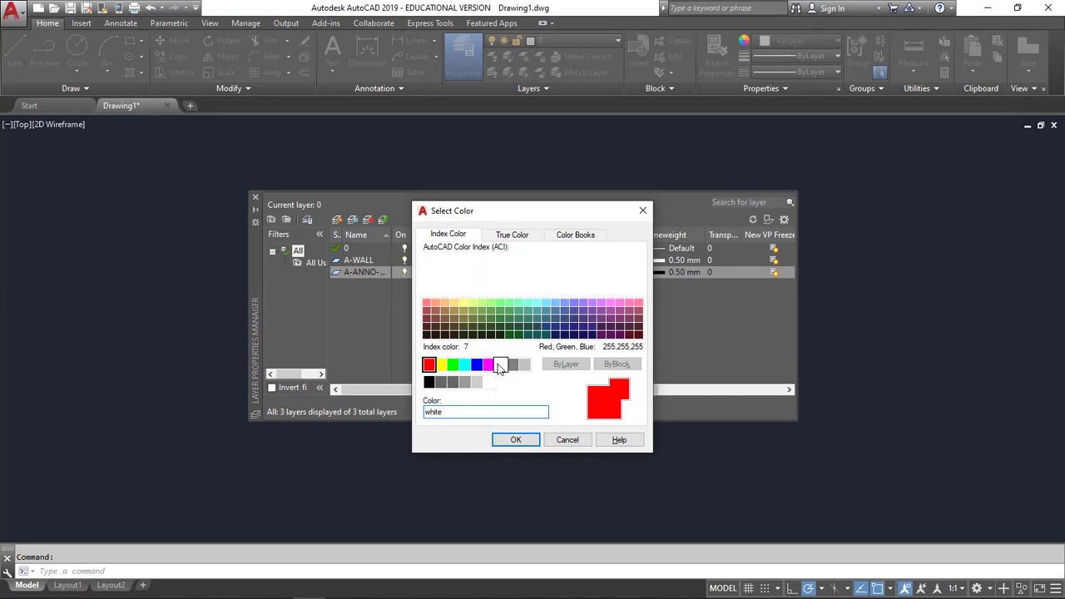
left_click(500, 365)
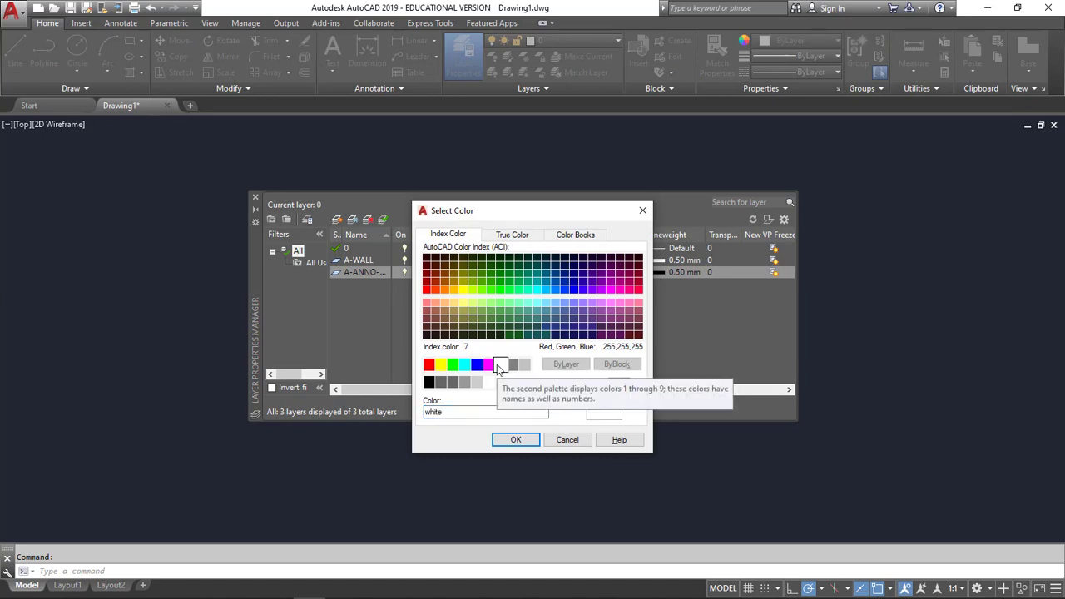
left_click(515, 440)
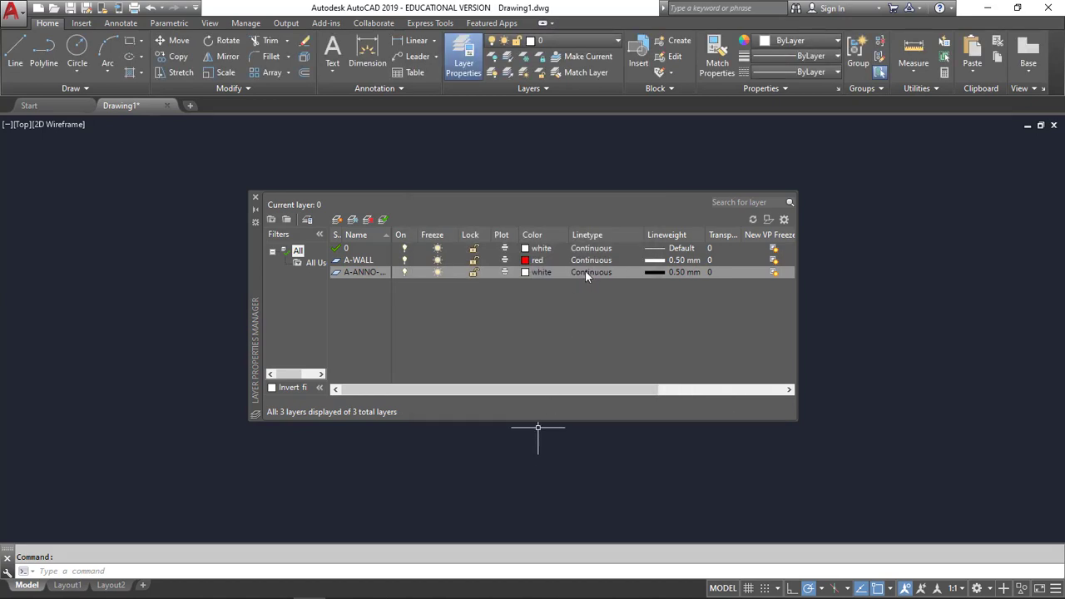
left_click(654, 272)
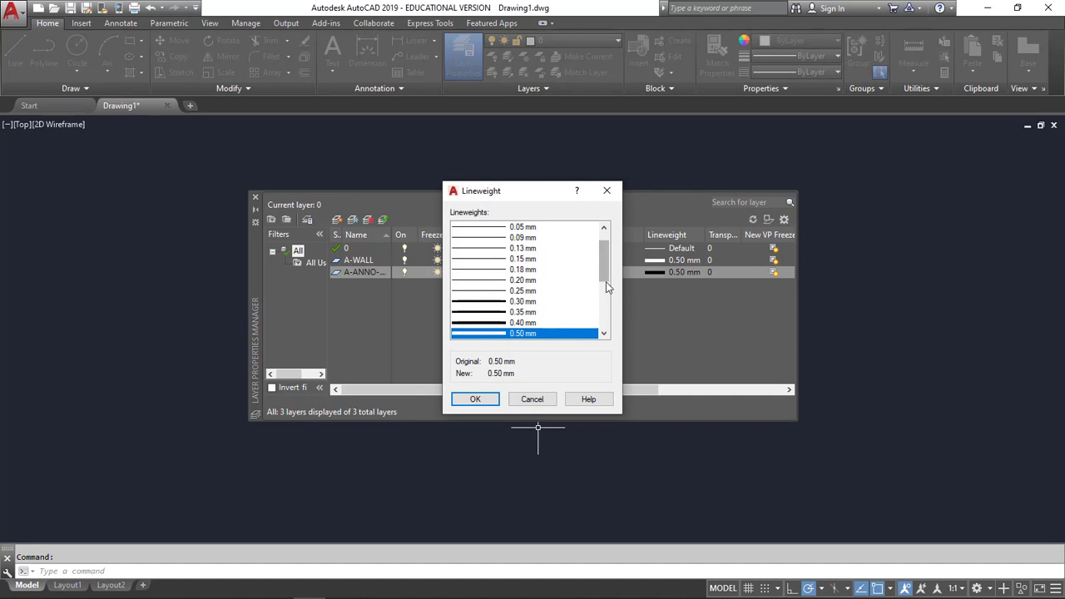
left_click(486, 296)
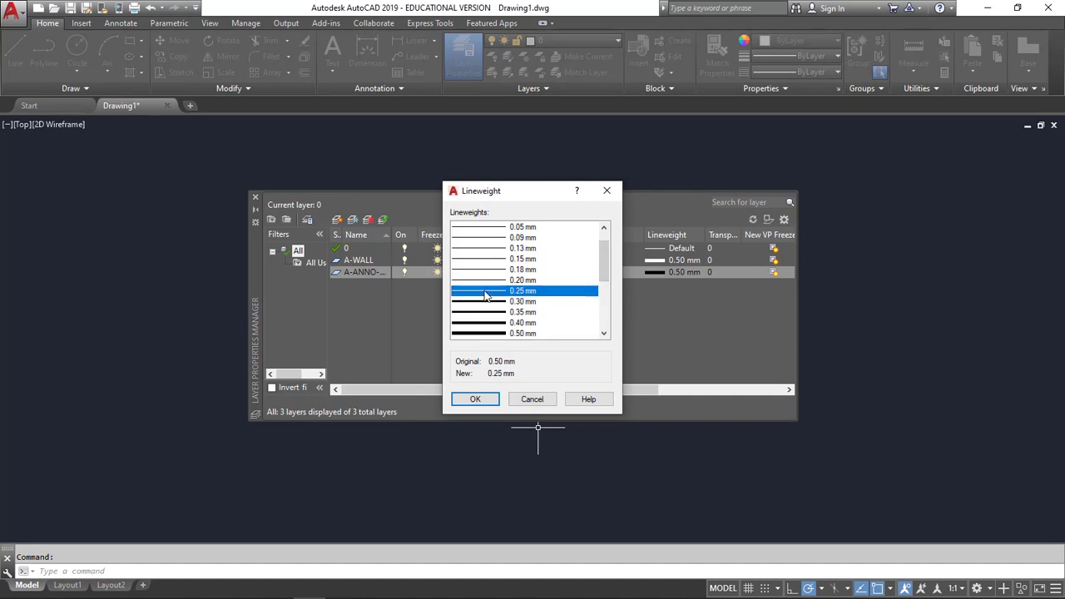
left_click(482, 399)
- Make A-ANNO-DIMS the current layer and open its name for editing
double_click(364, 272)
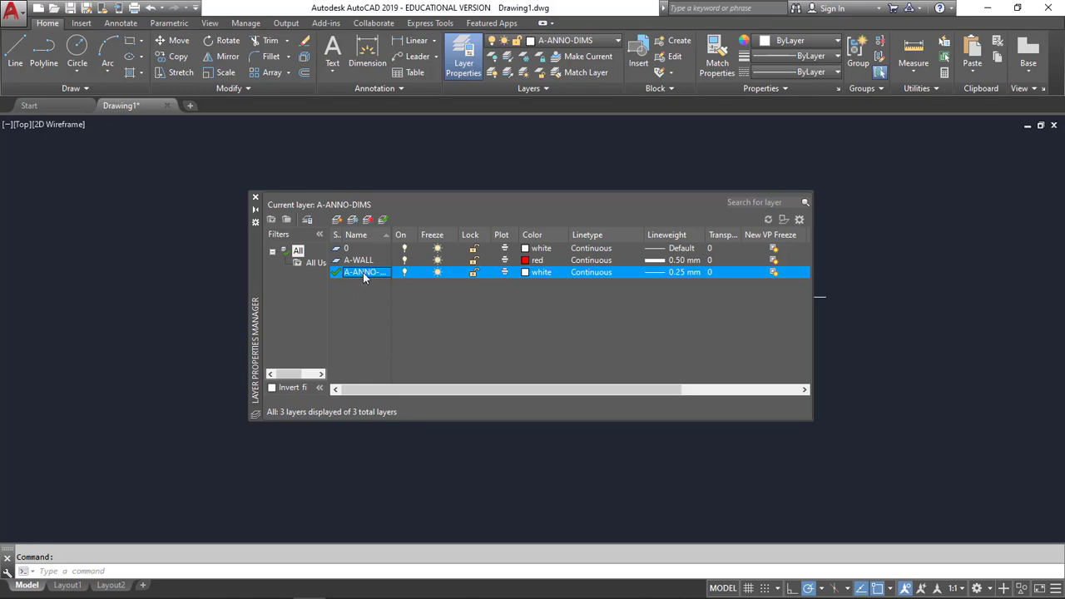
right_click(363, 278)
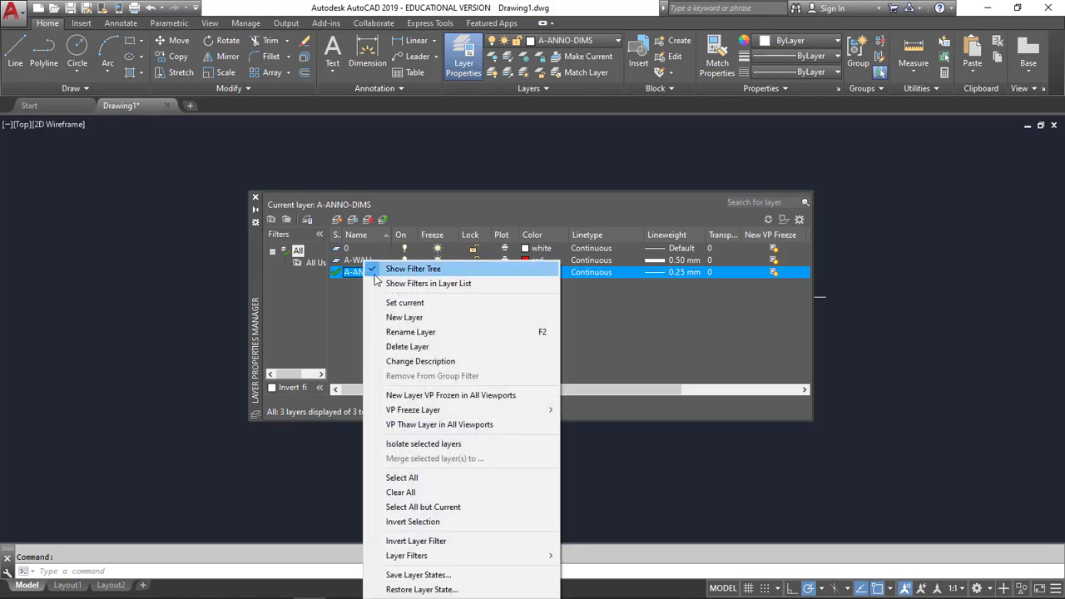
left_click(399, 332)
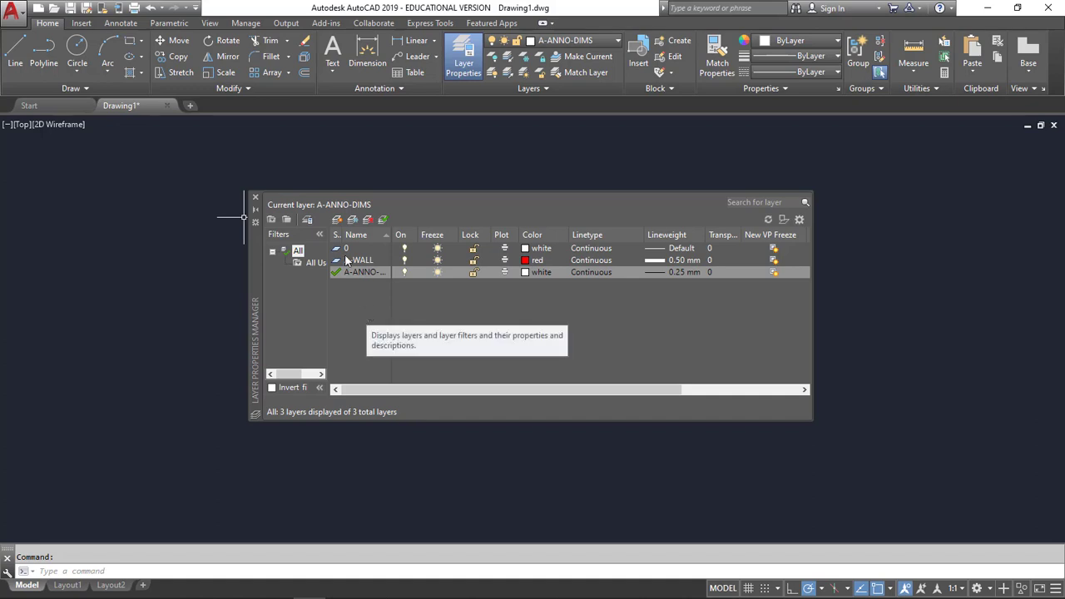
- Create a new layer named A-Doors and set its color to cyan, index color 4
left_click(337, 218)
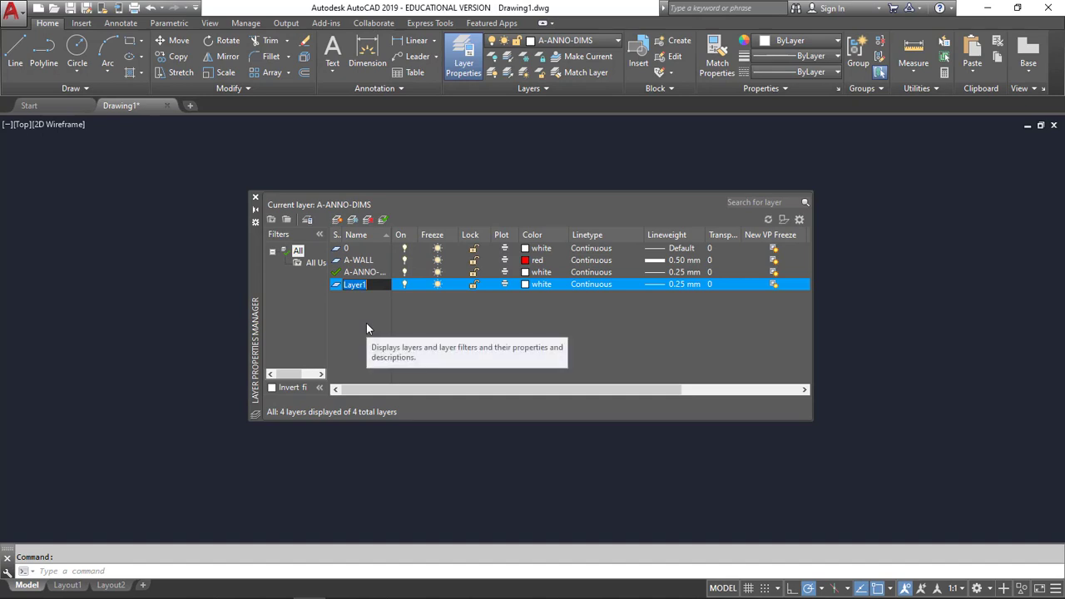
type("A-Doors")
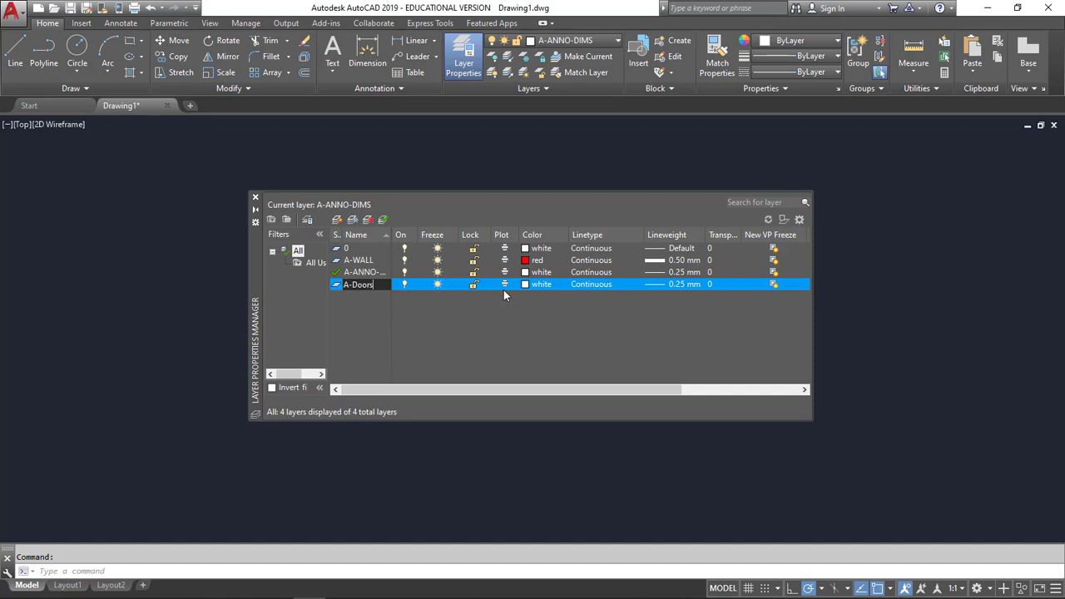
left_click(528, 284)
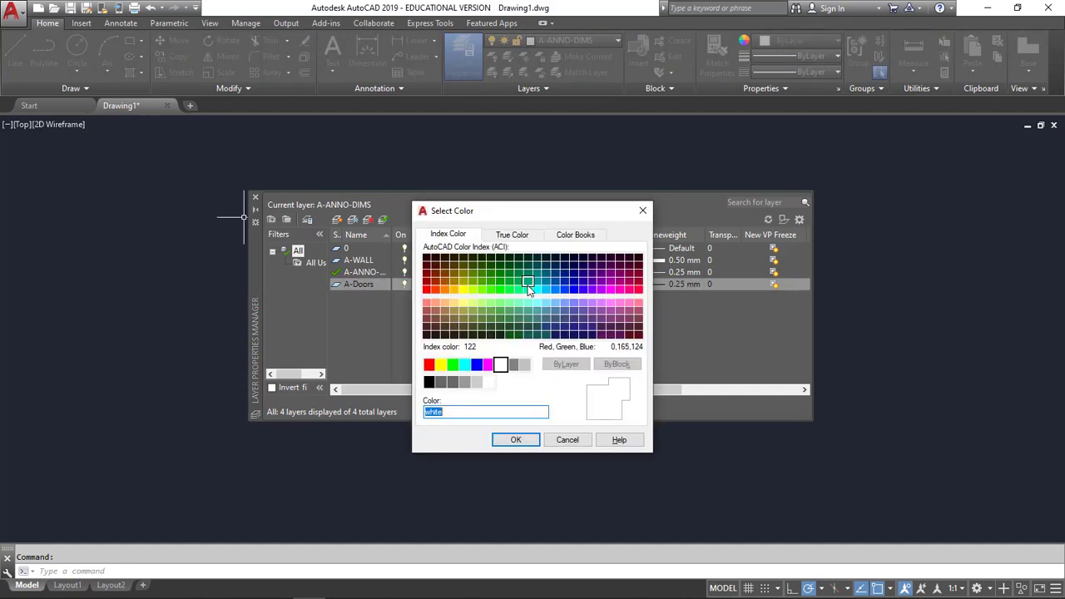
left_click(464, 366)
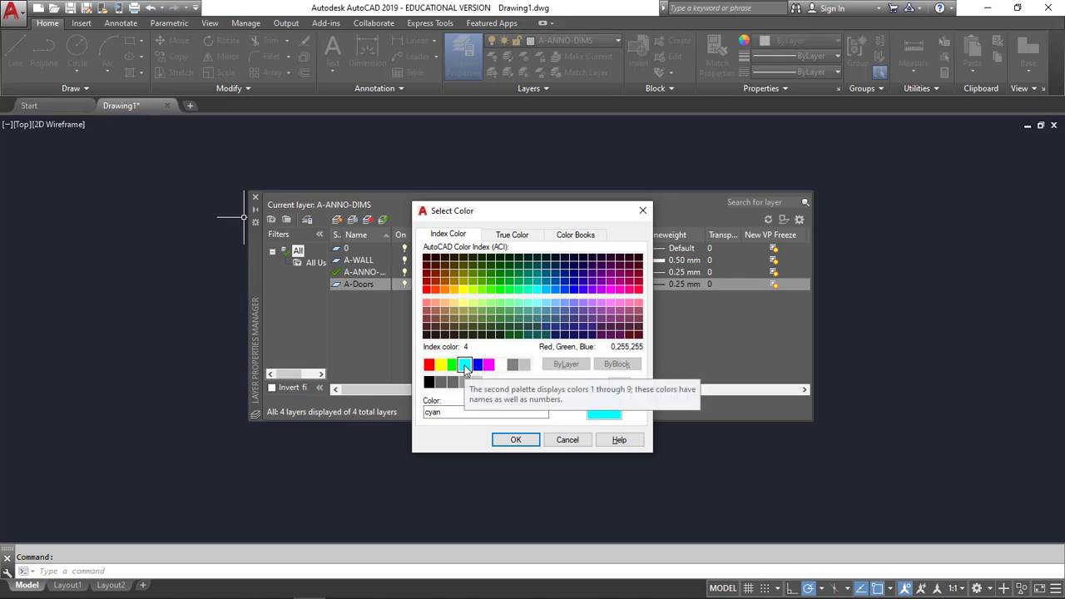
left_click(514, 440)
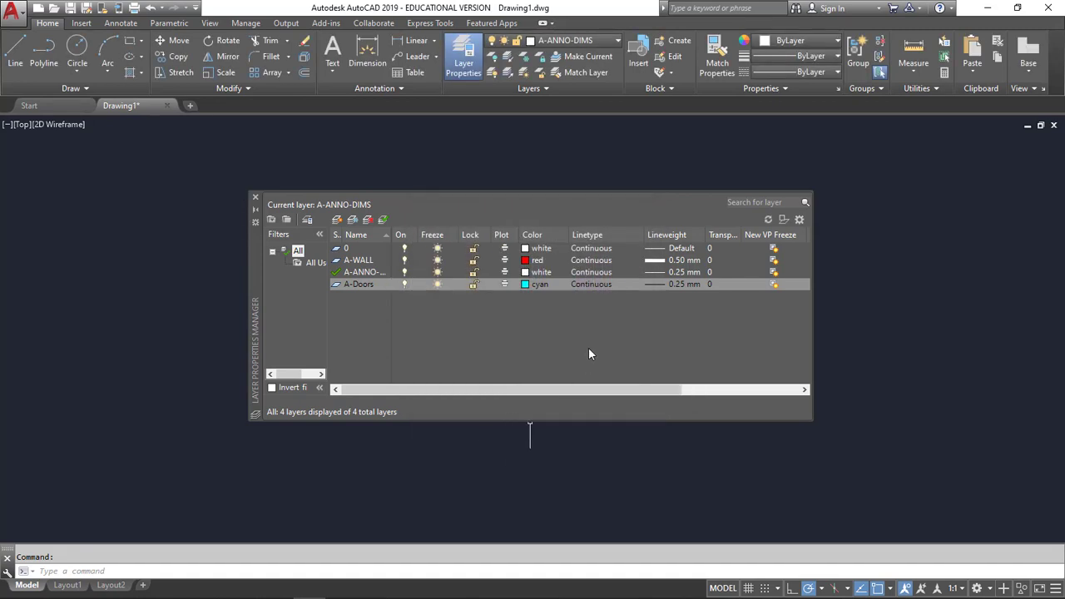
- Set the A-Doors layer's lineweight to 0.35 mm
left_click(668, 284)
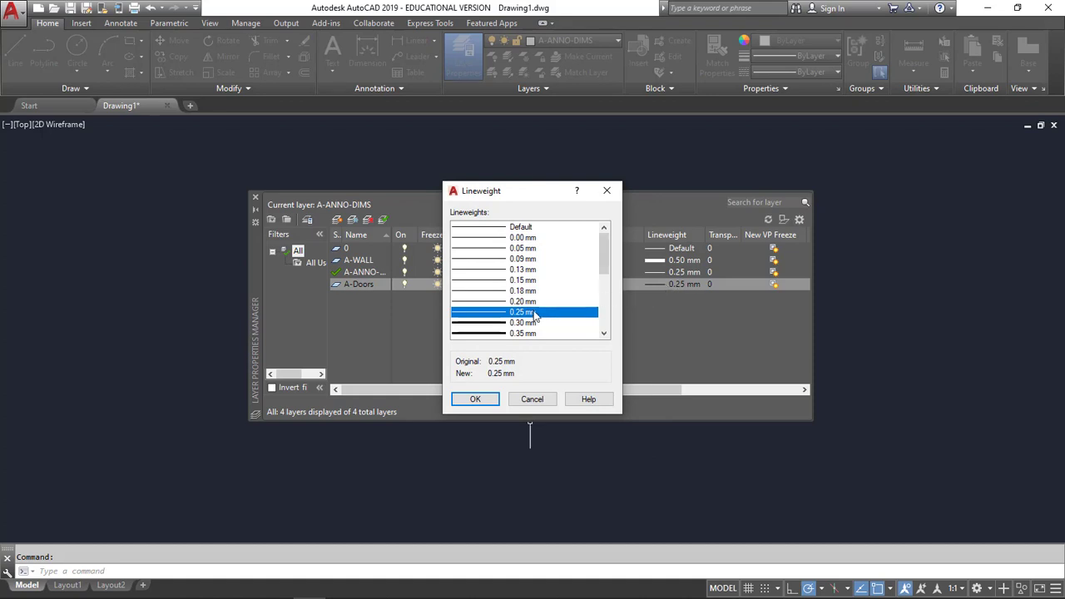
left_click(489, 333)
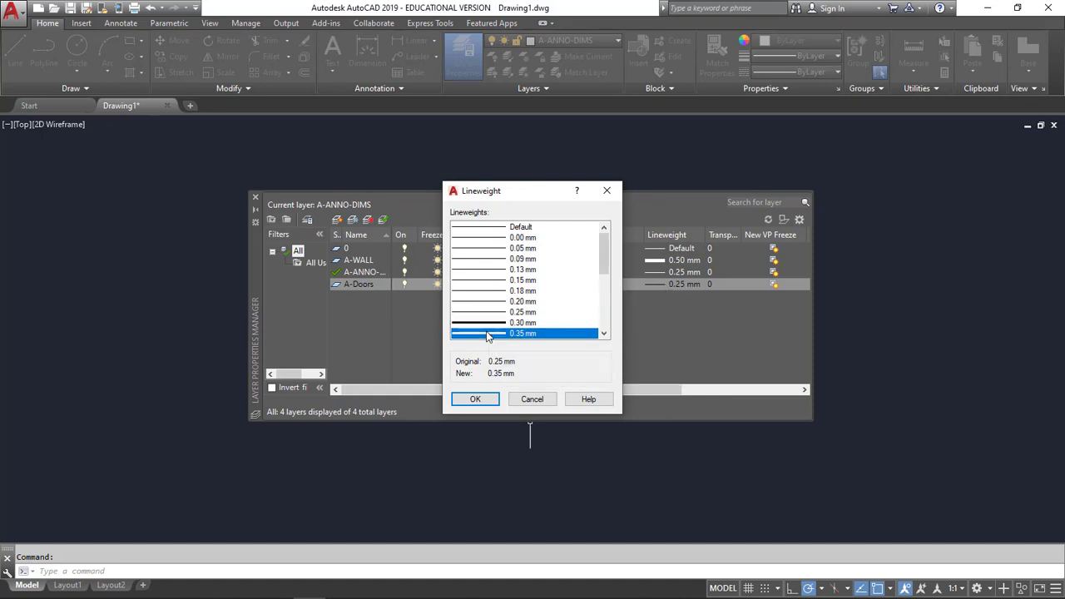
left_click(487, 400)
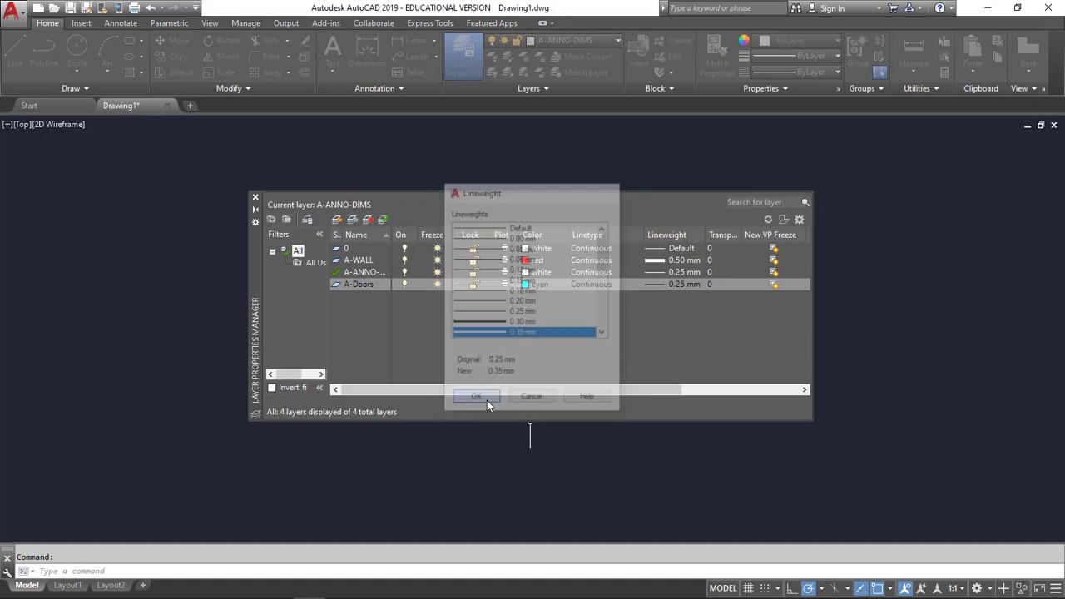
- Add another new layer with its default name, and rename the A-Doors layer to A-DOOR
left_click(337, 220)
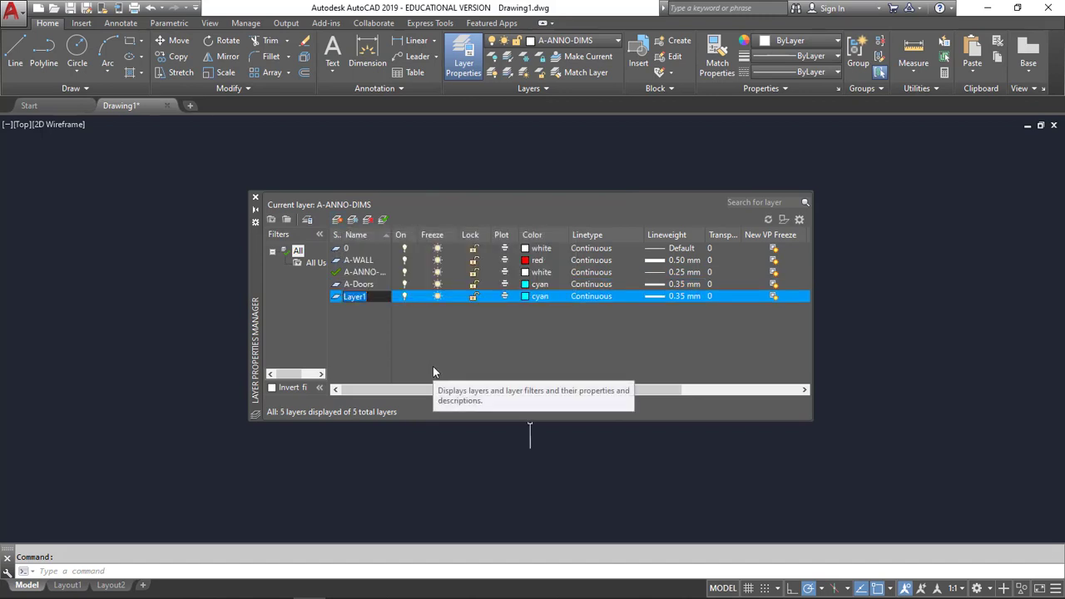
left_click(364, 285)
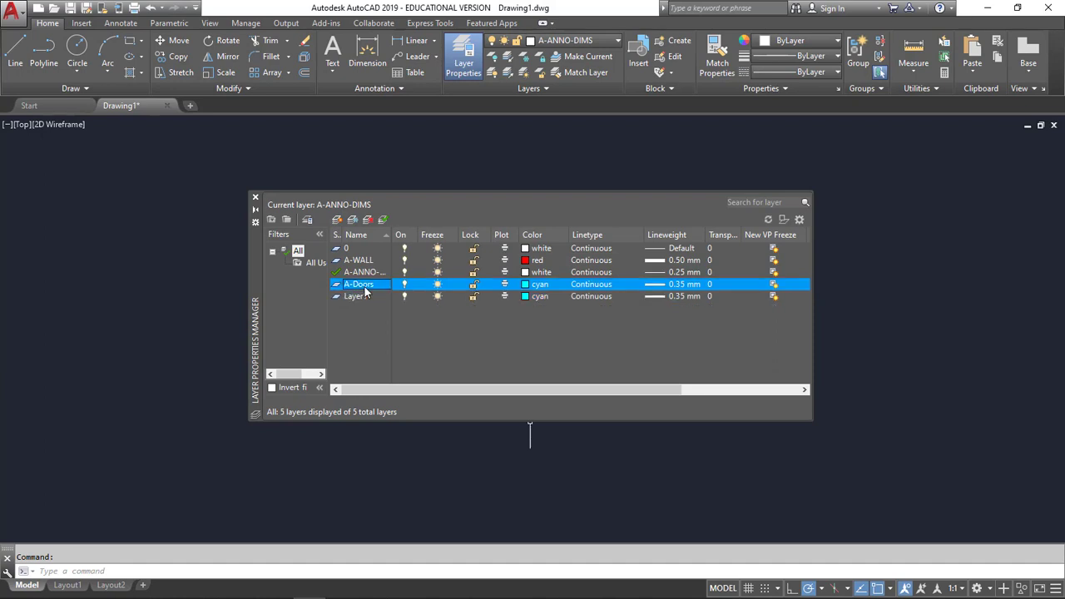
right_click(364, 288)
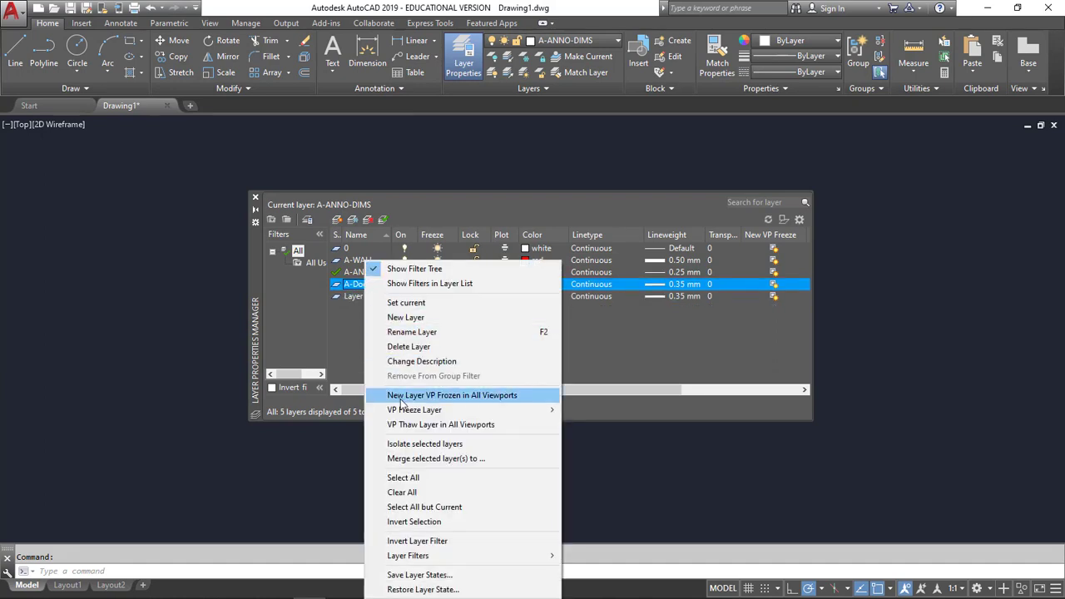
left_click(407, 331)
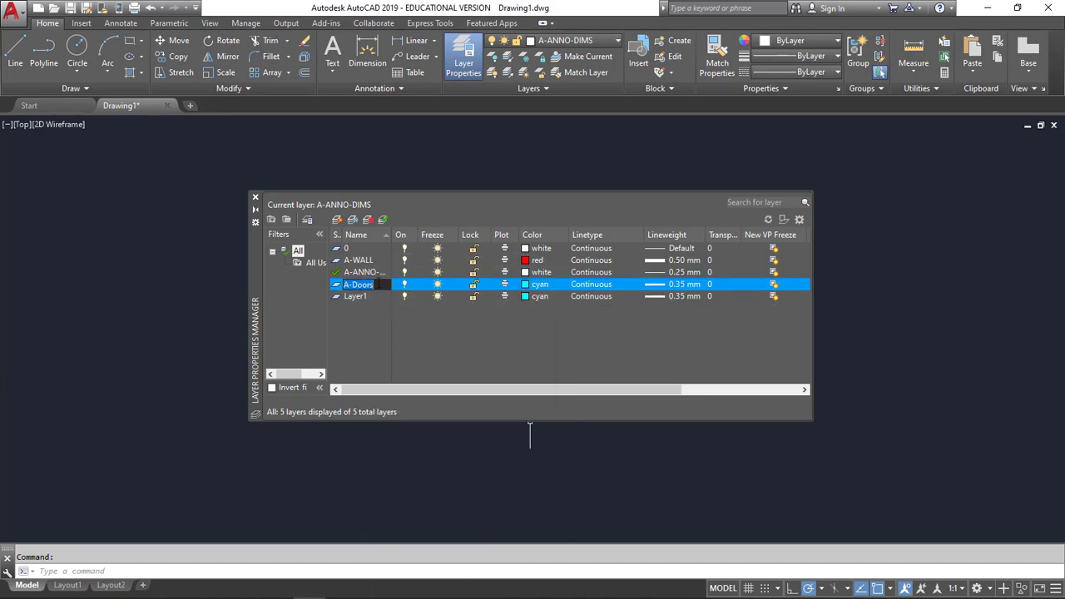
key("BackSpace")
key("BackSpace")
key("BackSpace")
key("BackSpace")
type("OOR")
- Rename the newly added Layer1, listed below A-DOORS, as A-GLAZ
left_click(358, 297)
right_click(357, 297)
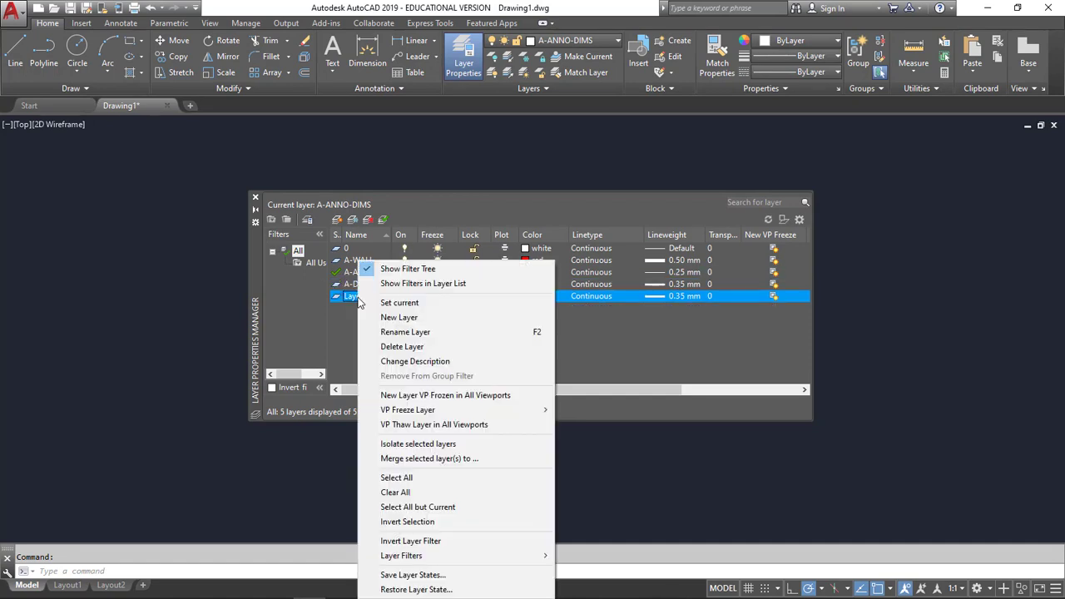
left_click(399, 332)
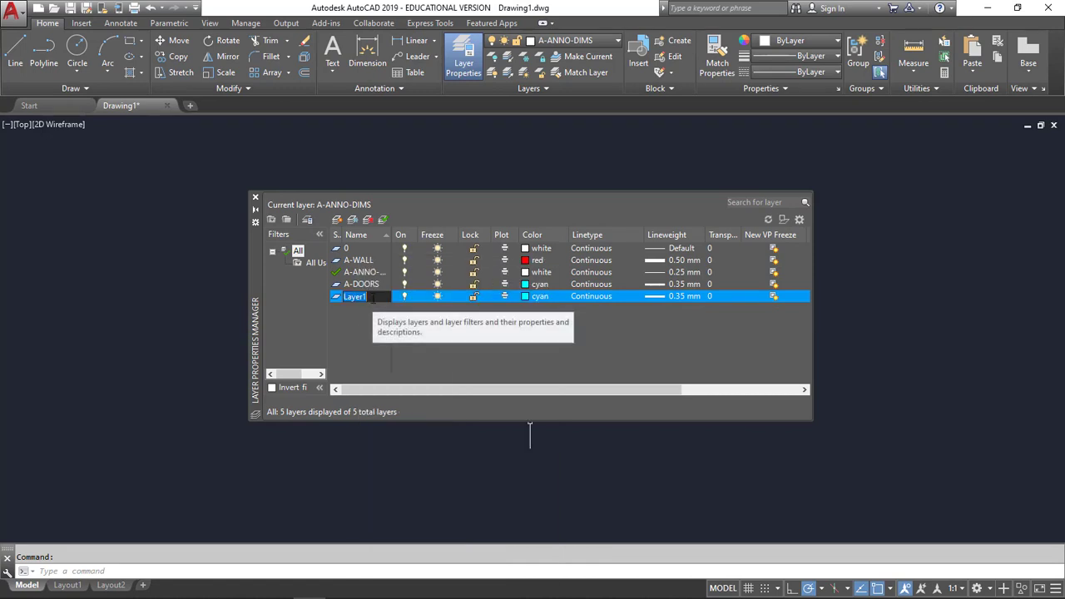
type("A-GLAZ")
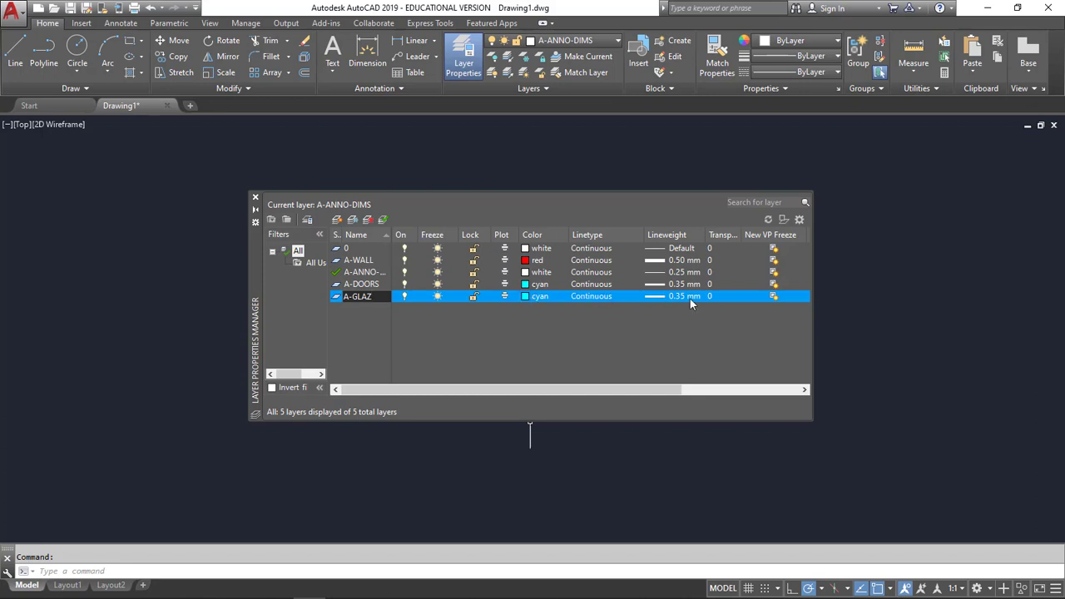
- Set the A-GLAZ layer's color to green and close the layer properties manager
left_click(531, 298)
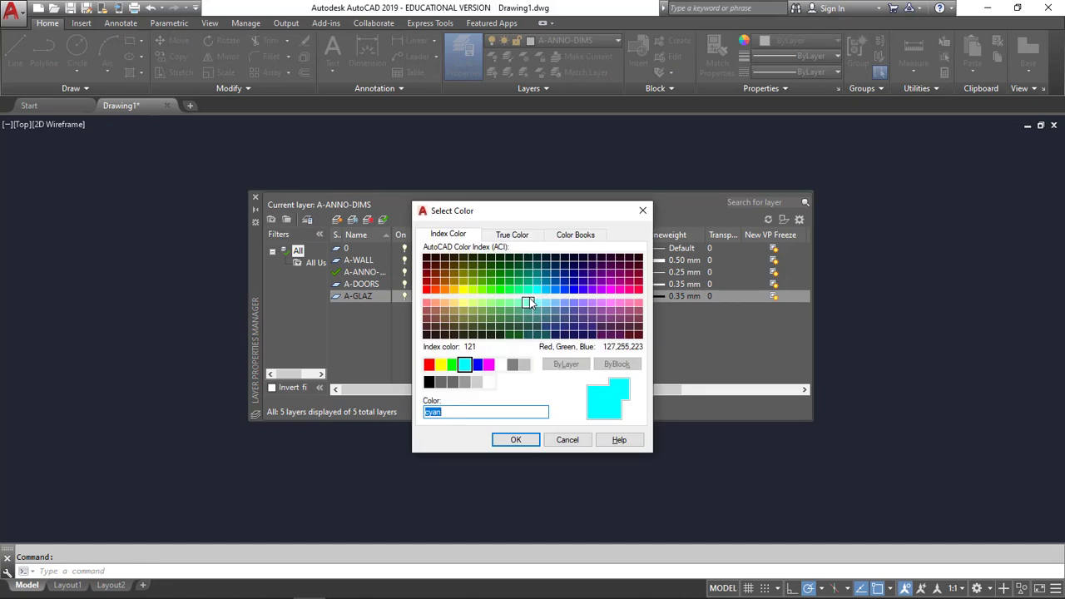
left_click(451, 364)
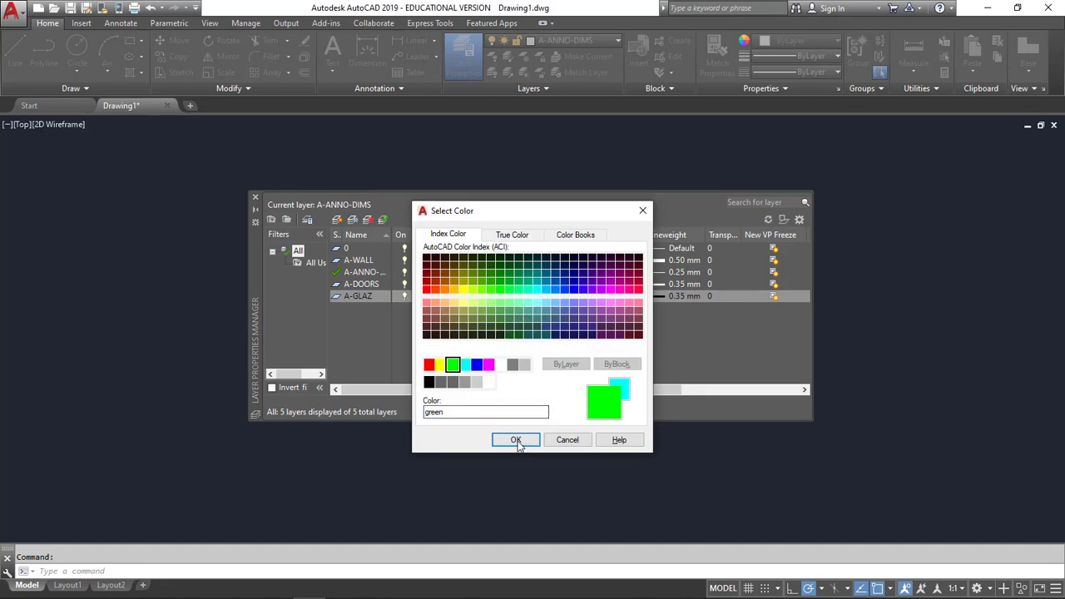
left_click(516, 441)
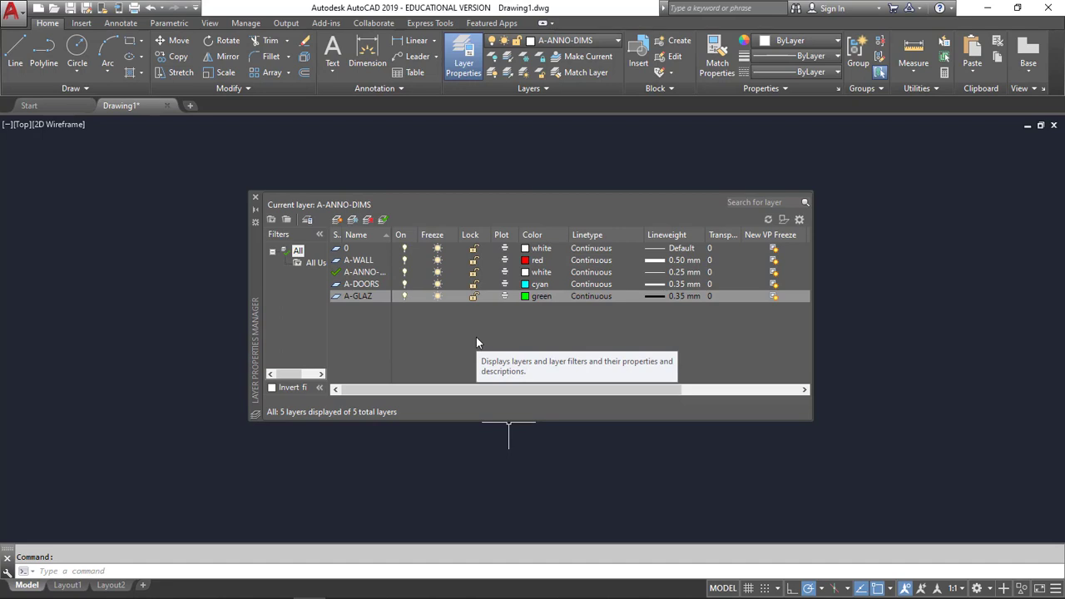
left_click(255, 201)
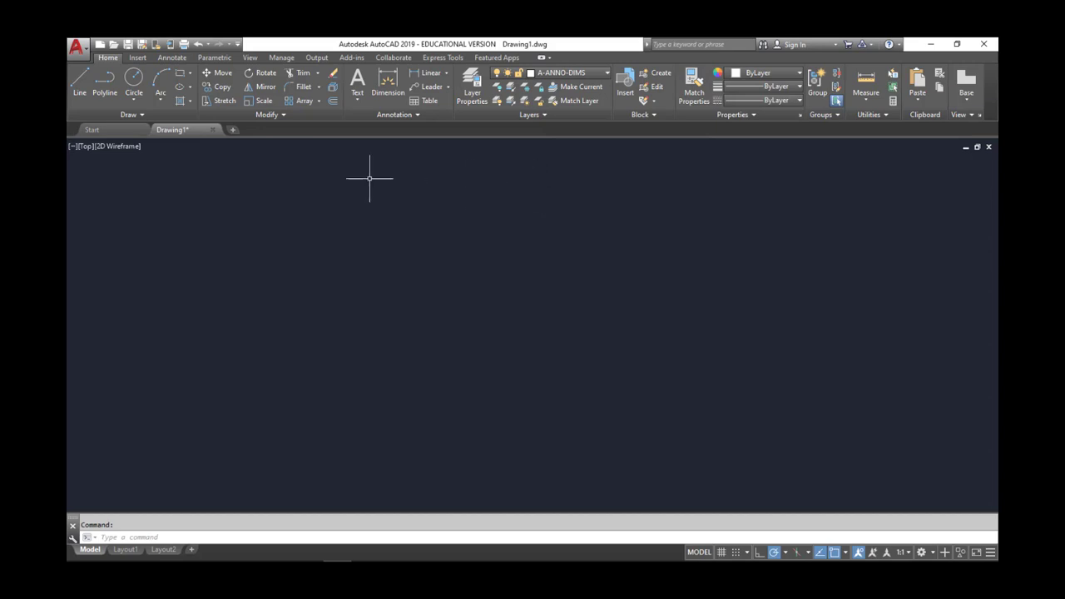
- Draw a closed triangle of three lines on the A-ANNO-DIMS layer with the Line command
left_click(80, 81)
left_click(260, 225)
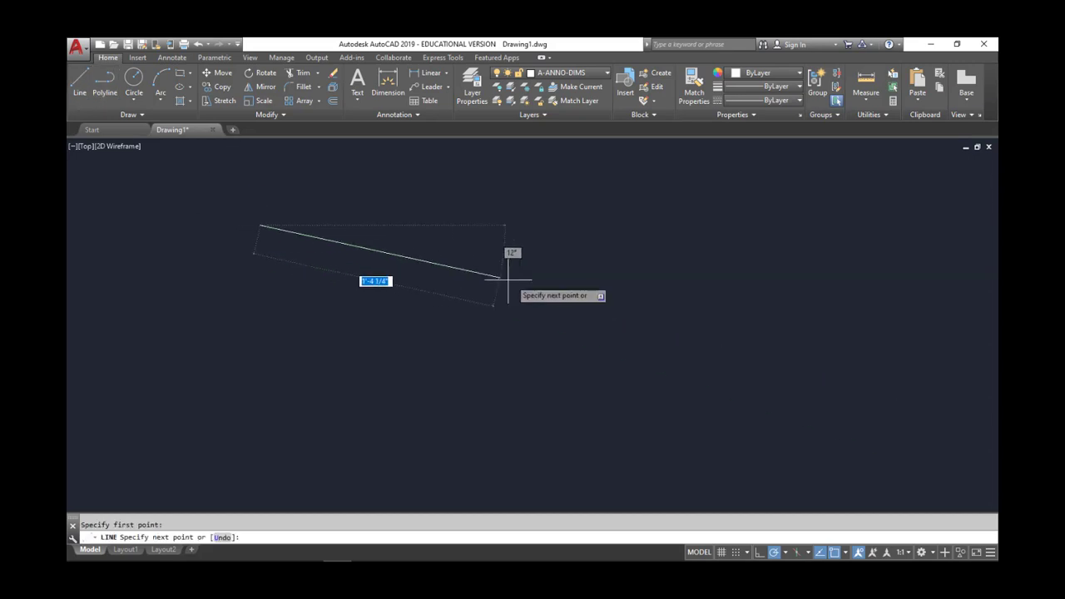
left_click(591, 285)
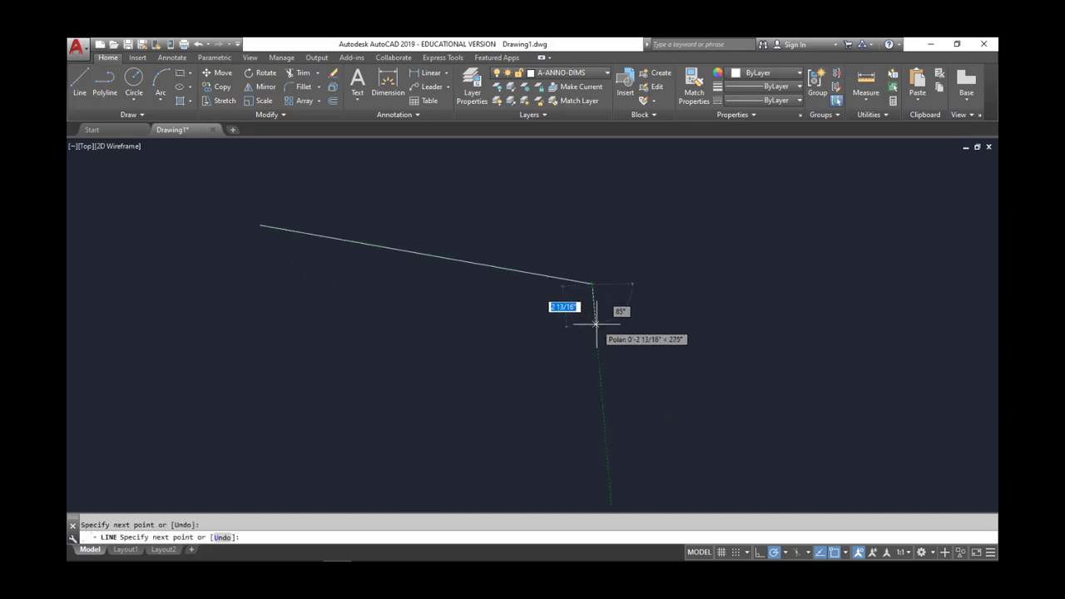
left_click(461, 359)
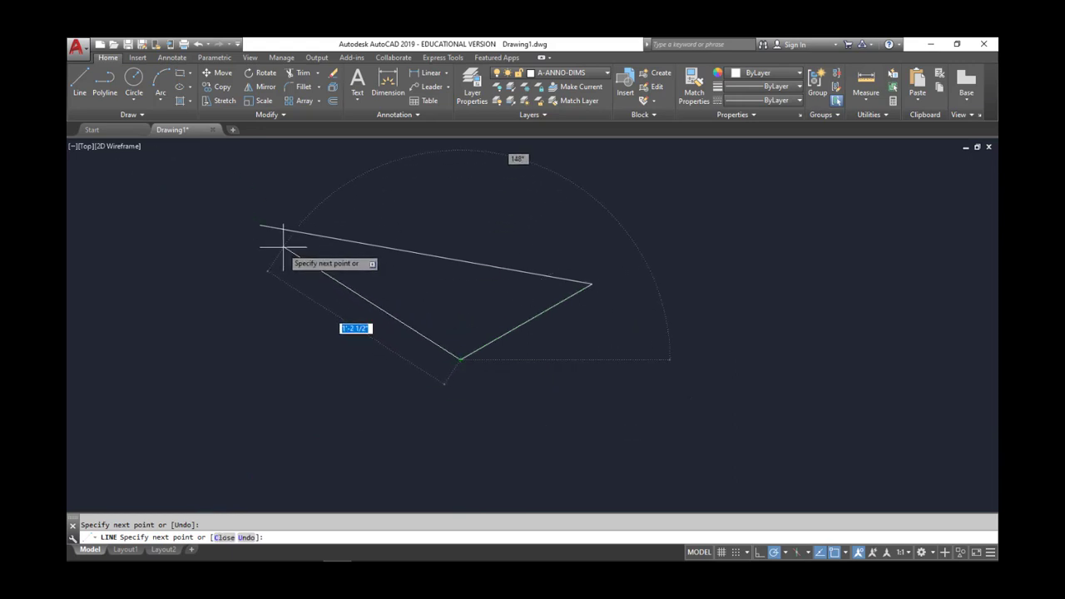
left_click(259, 225)
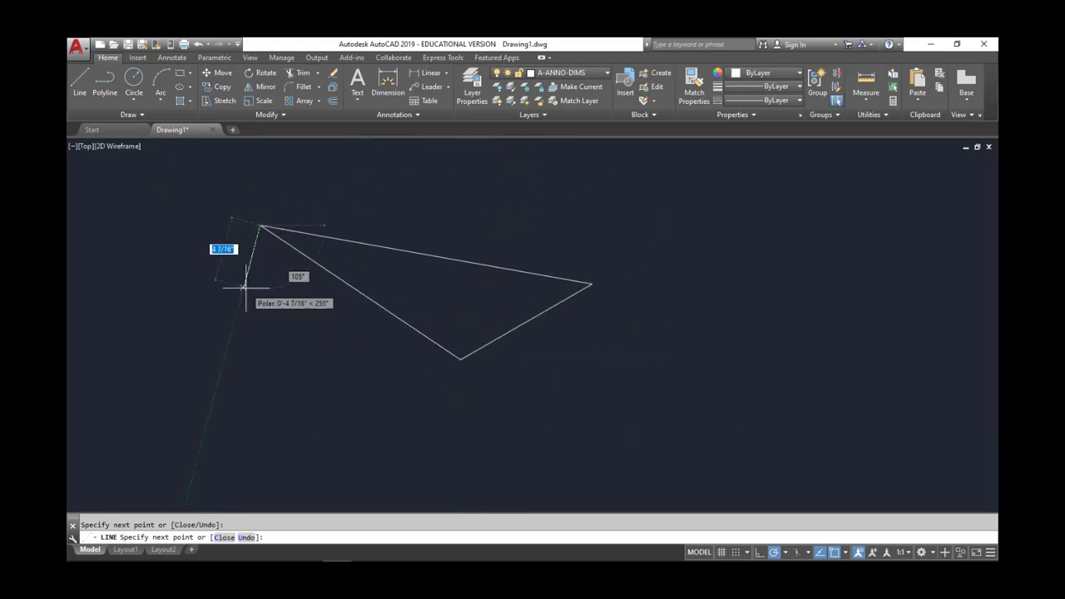
key("Escape")
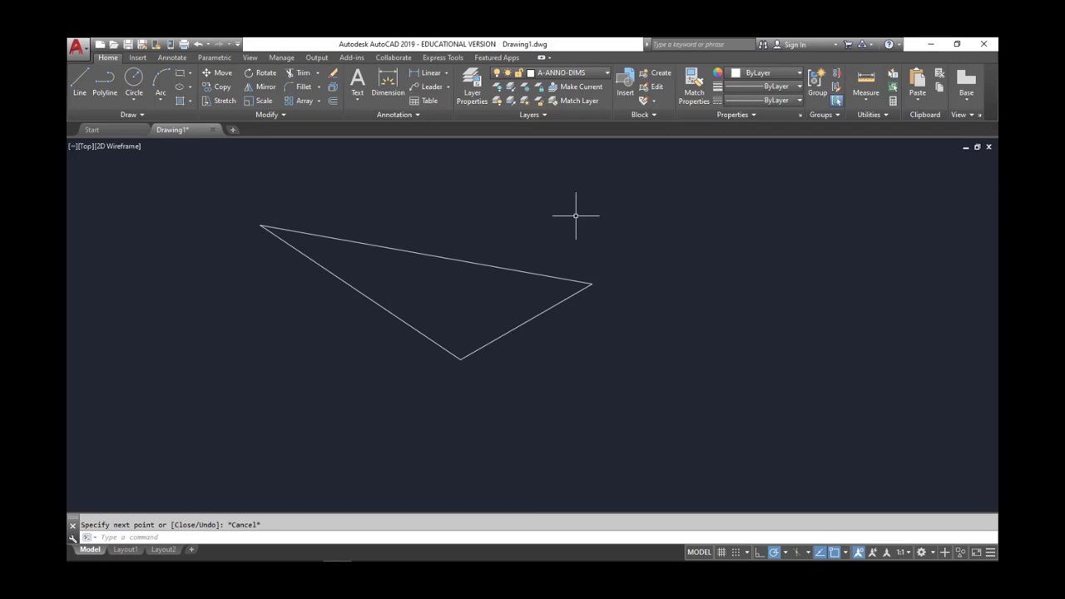
- Make A-WALL the current layer and move the triangle's long upper line onto it
left_click(576, 75)
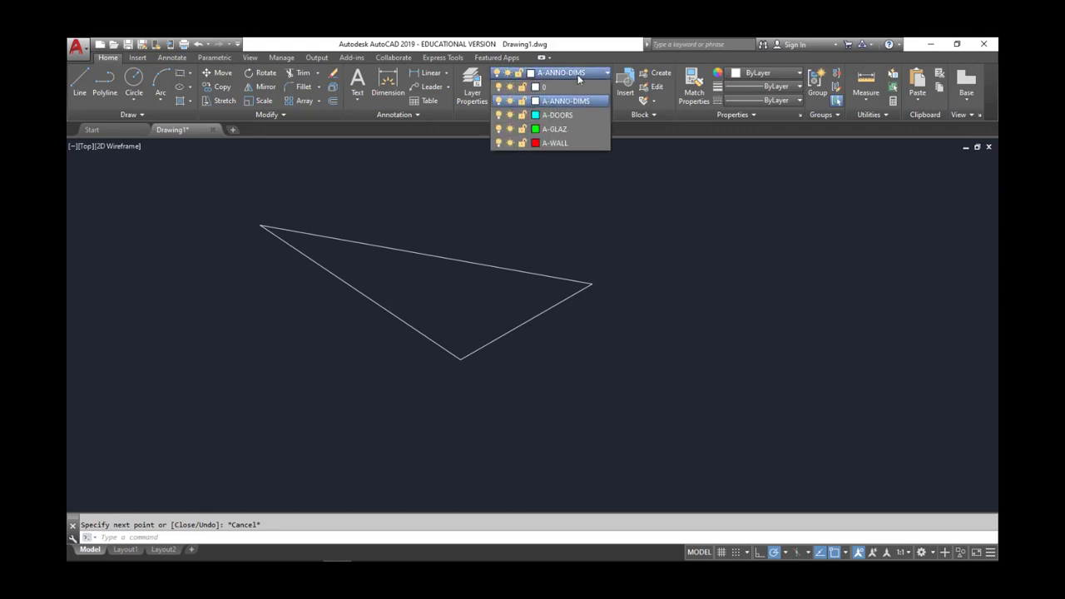
left_click(566, 143)
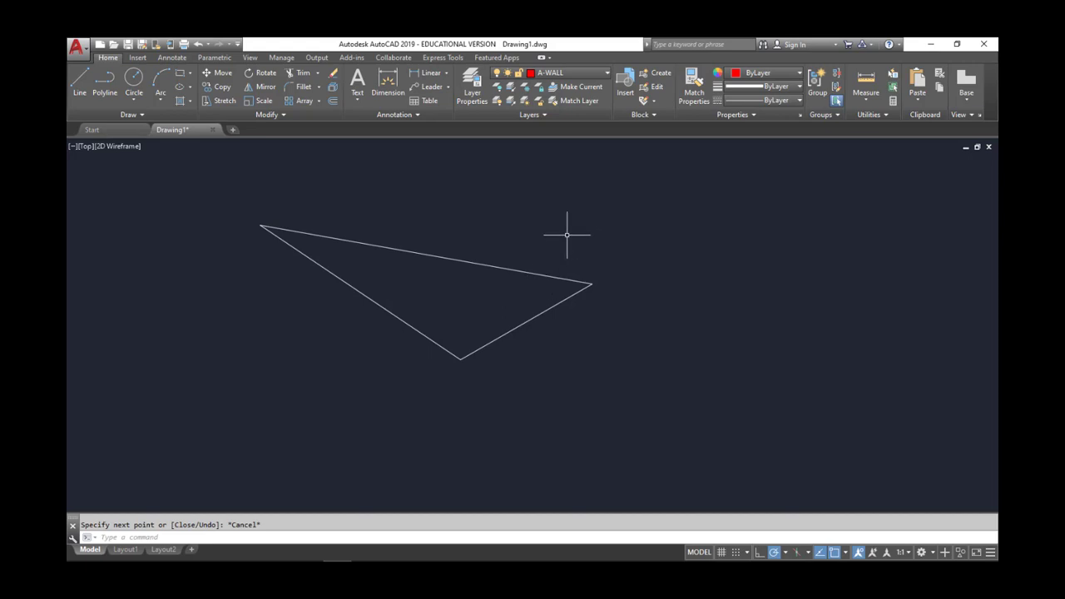
left_click(556, 277)
scroll(576, 75, "up", 2)
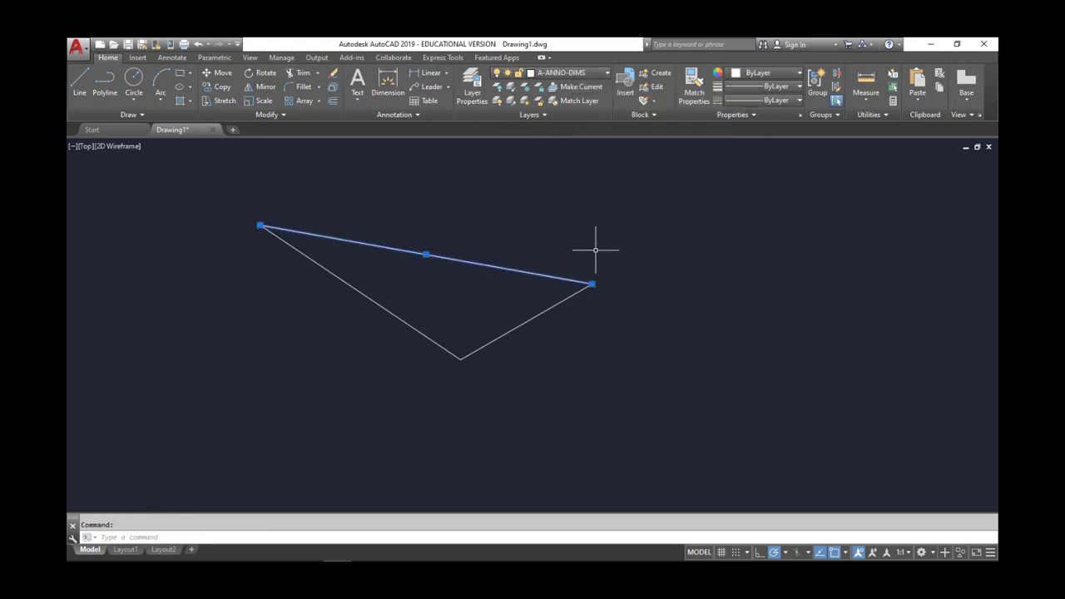
left_click(583, 75)
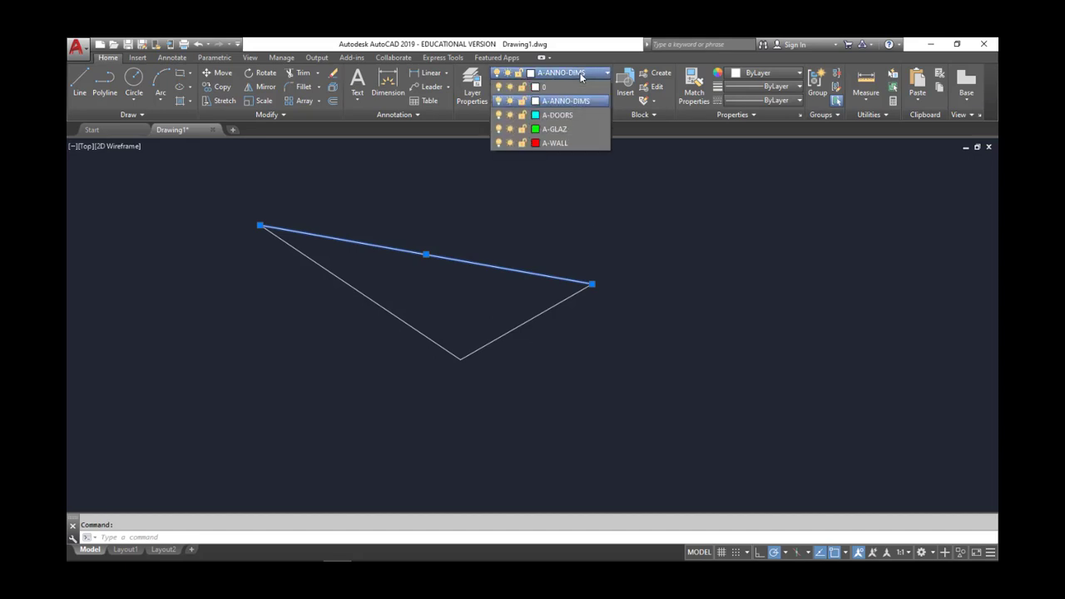
left_click(571, 142)
key("Escape")
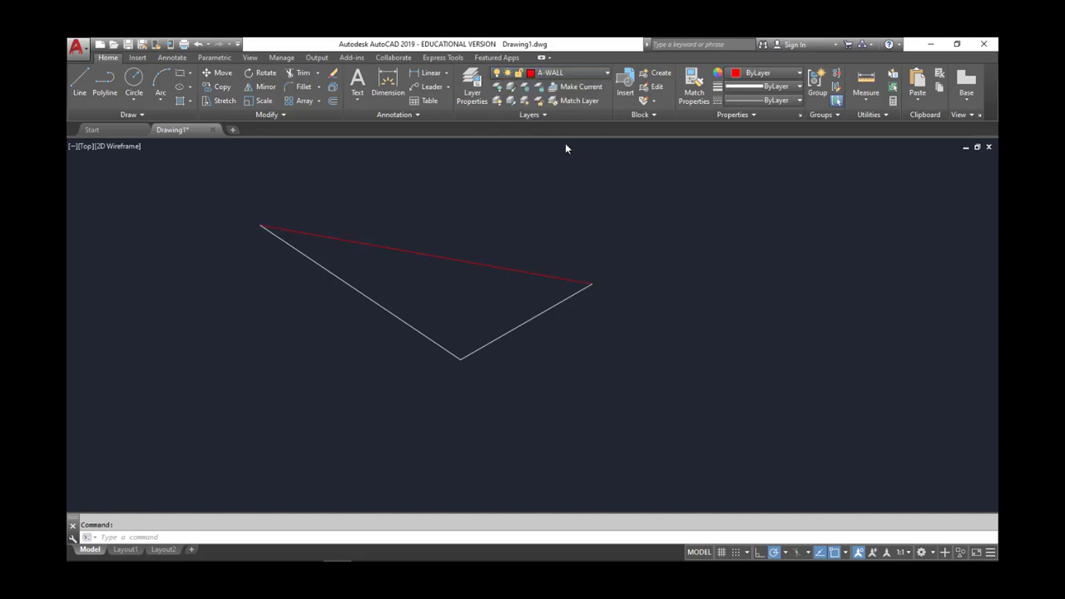
- Select all three sides of the triangle and assign them to the A-WALL layer
left_click(553, 278)
left_click(549, 309)
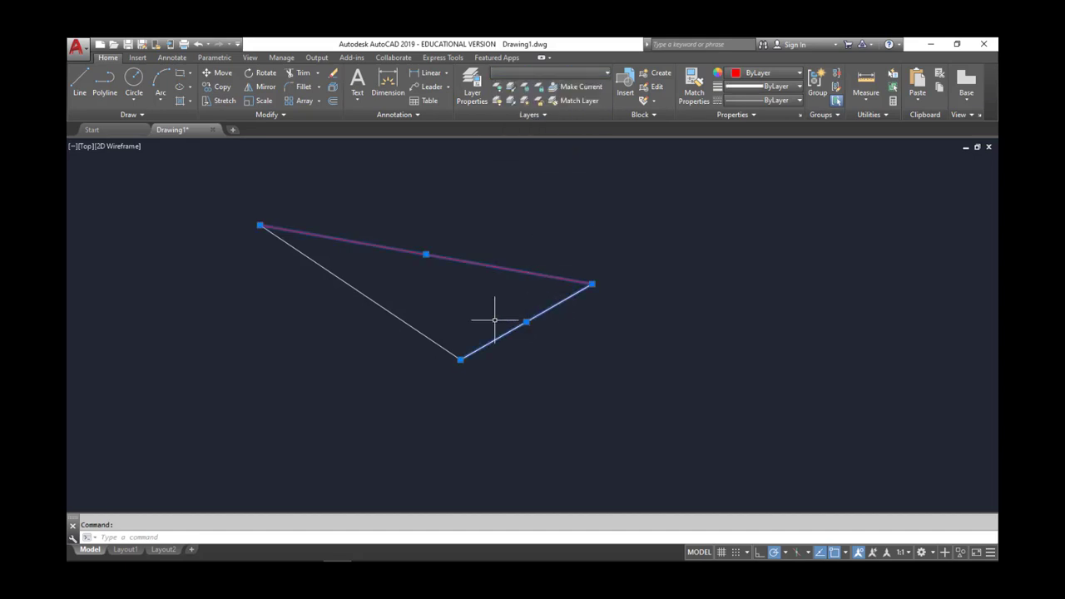
left_click(430, 337)
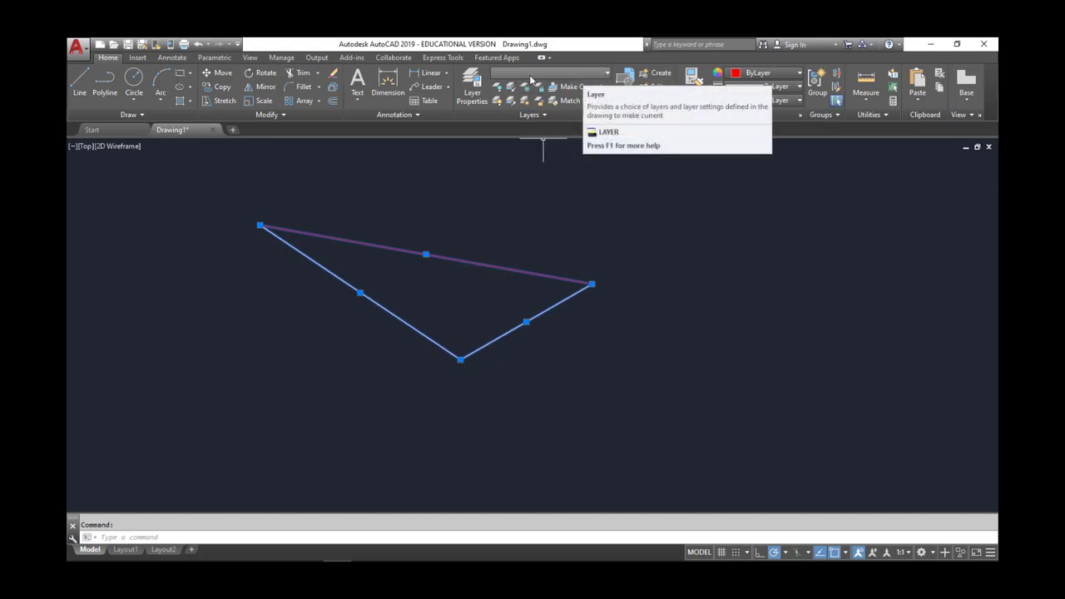
left_click(556, 79)
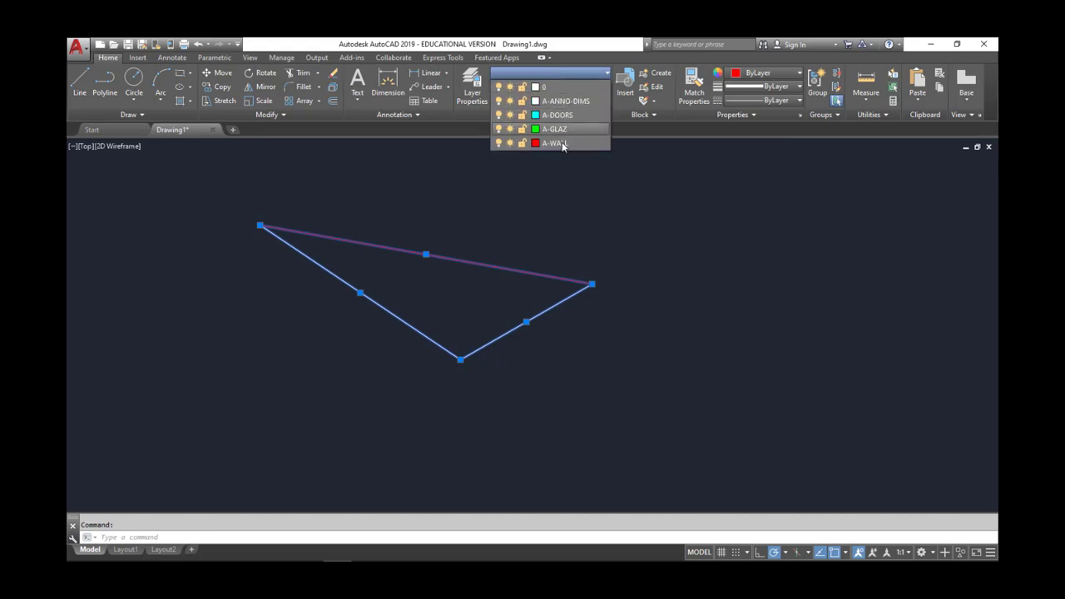
left_click(557, 143)
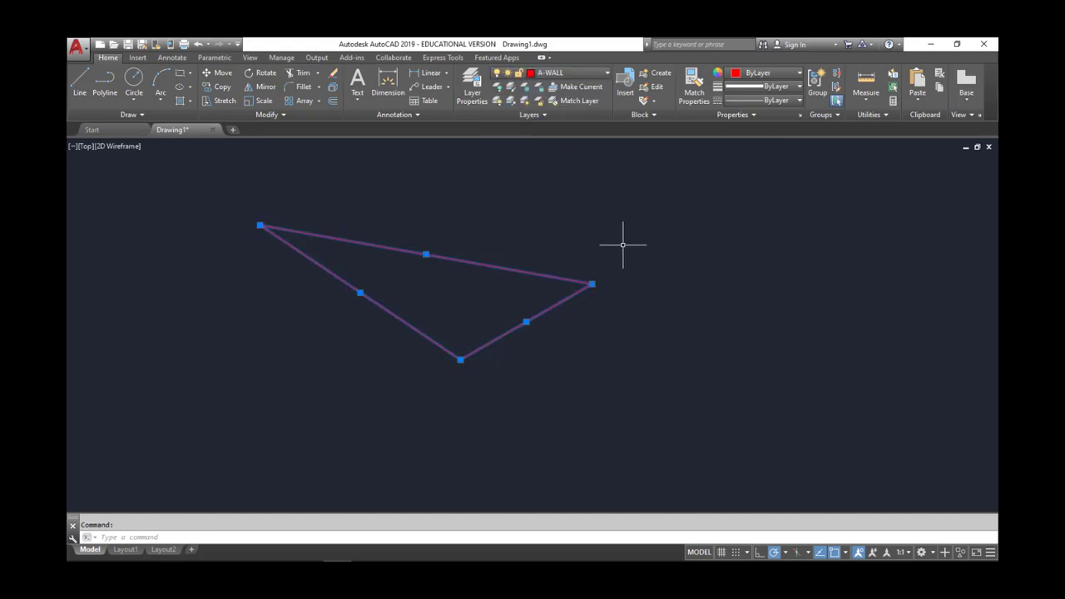
key("Escape")
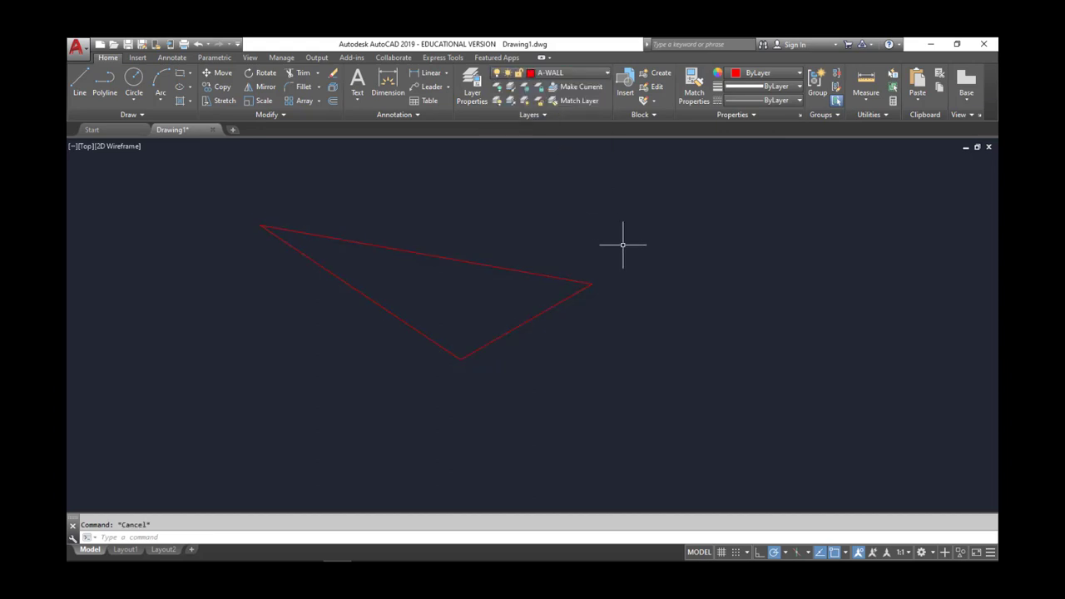
- Draw a horizontal line about 1'-2 5/8" long above the triangle, continued by a short, steep line downward from its right end
left_click(80, 84)
left_click(462, 214)
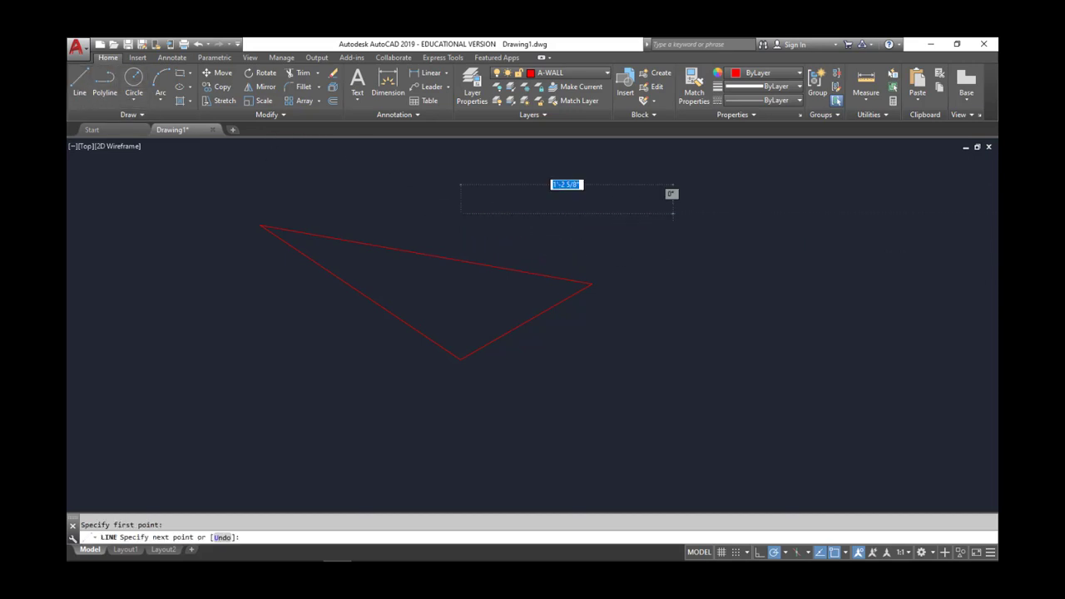
left_click(672, 214)
left_click(660, 288)
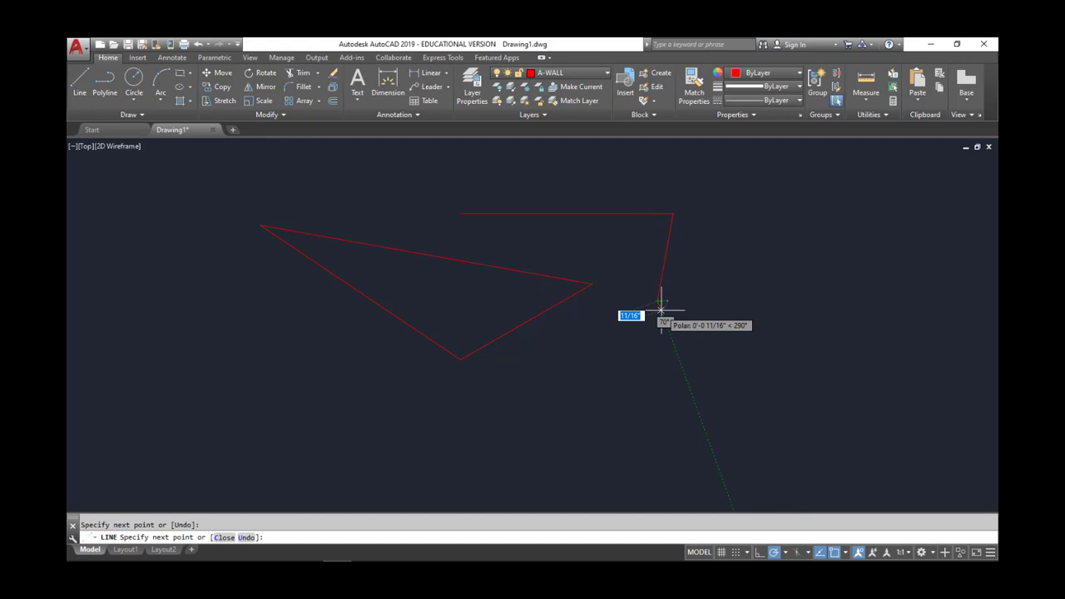
key("Escape")
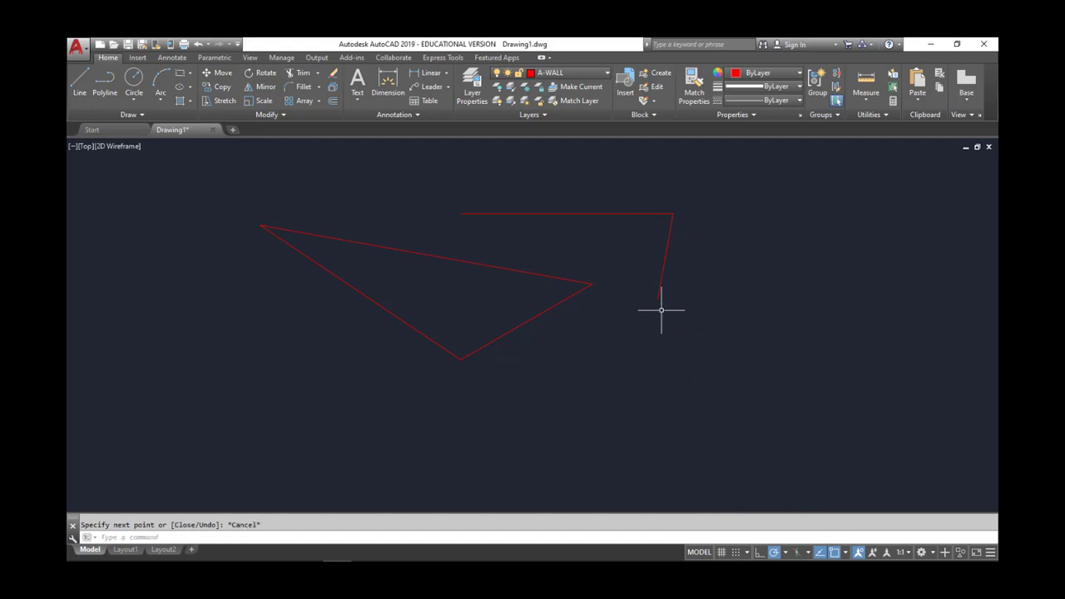
- Move the two connected lines beside the triangle to the A-DOORS layer
left_click(665, 235)
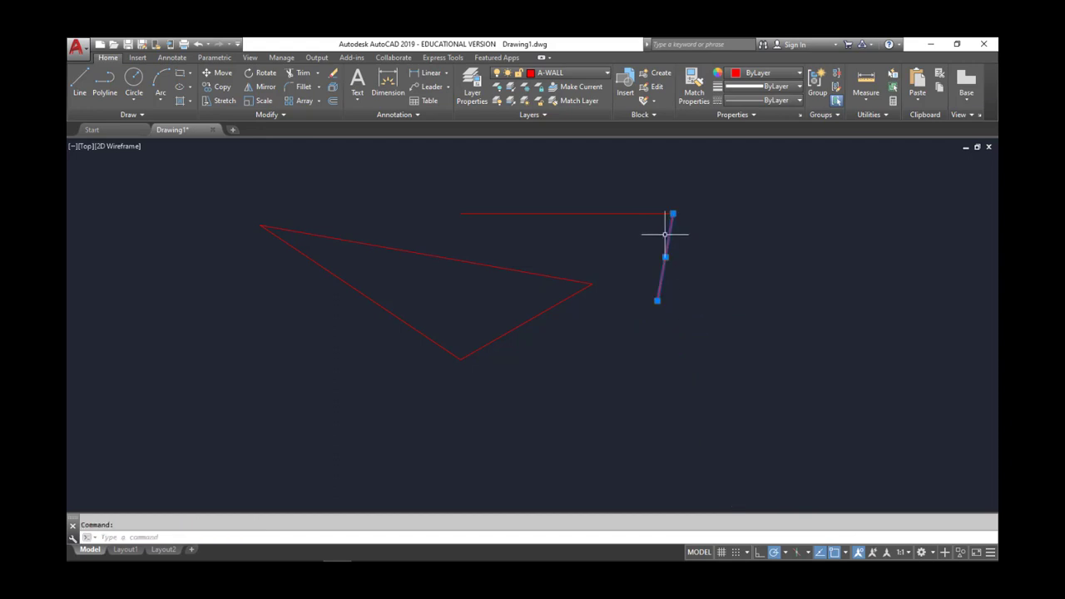
left_click(639, 214)
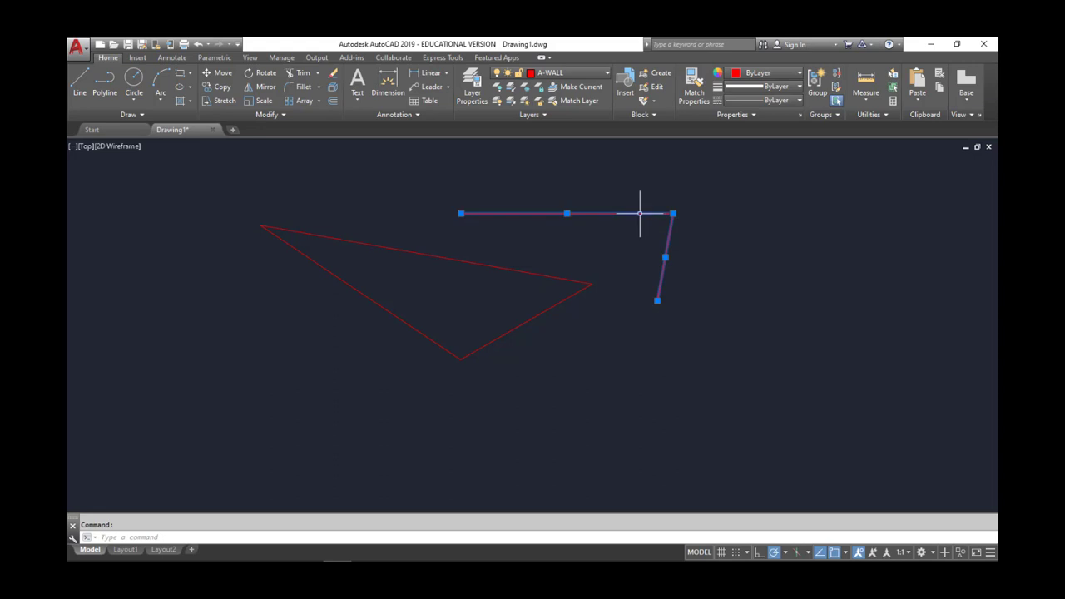
left_click(589, 74)
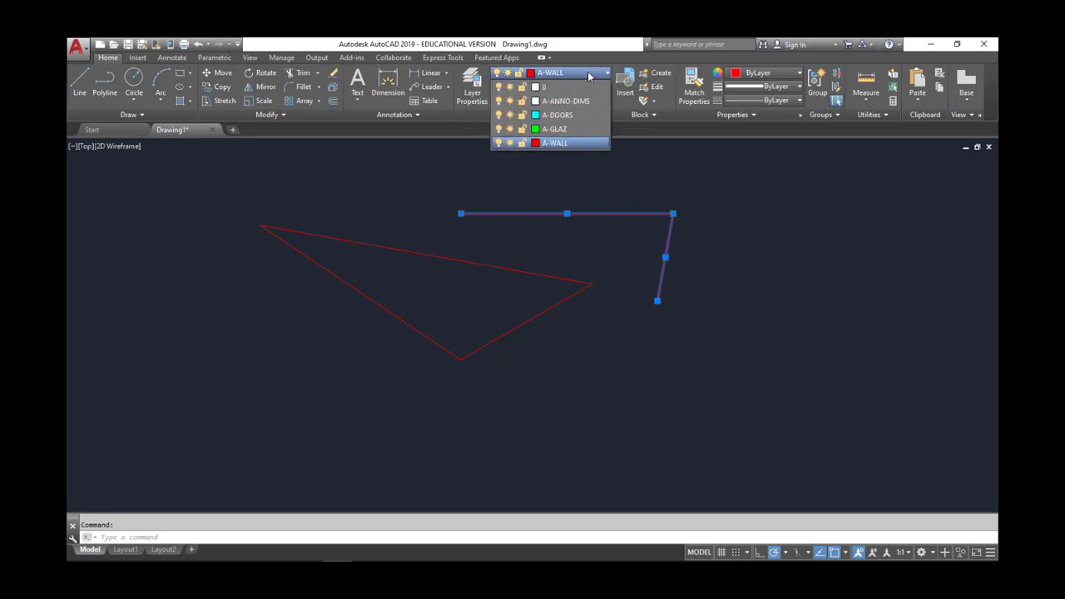
left_click(574, 116)
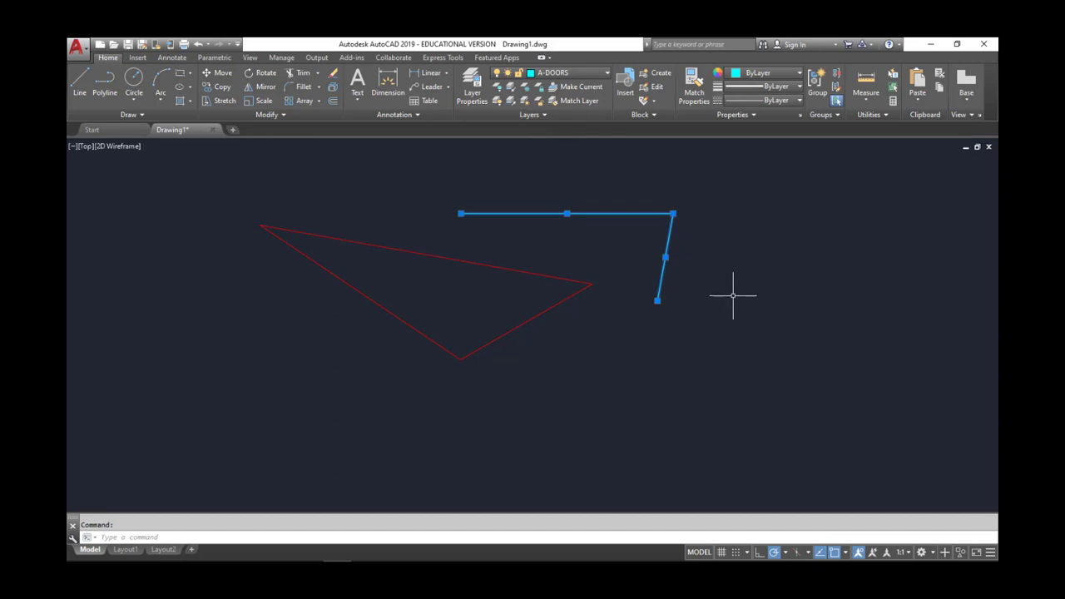
key("Escape")
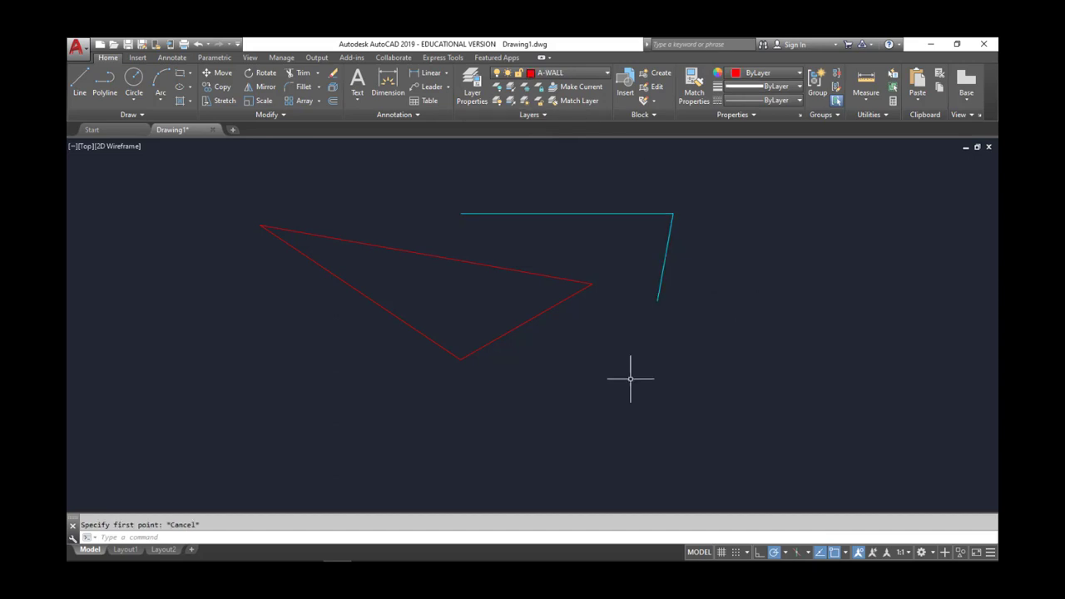
- Start drawing another line on the current A-WALL layer
left_click(80, 83)
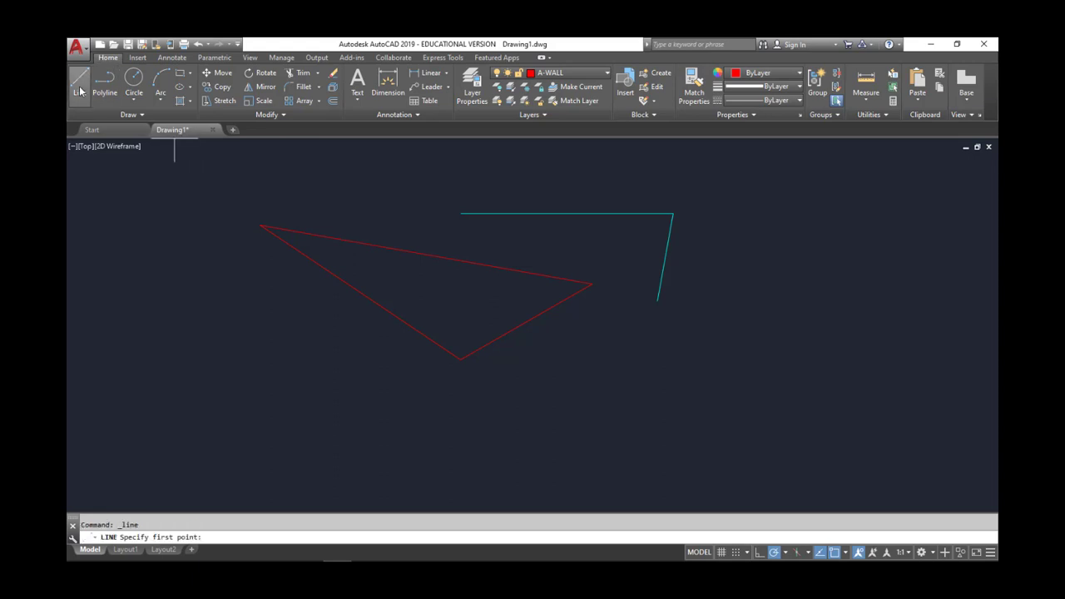